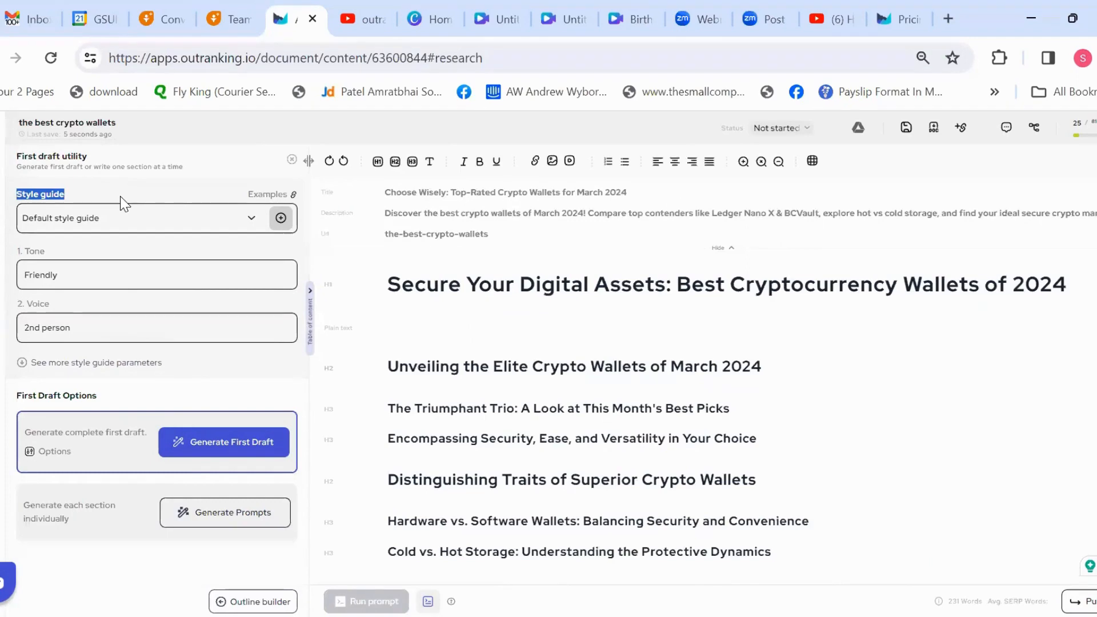
# Step: Extend the style guide's tone to "Friendly adn funny"
pyautogui.click(195, 276)
pyautogui.write('adn funny')
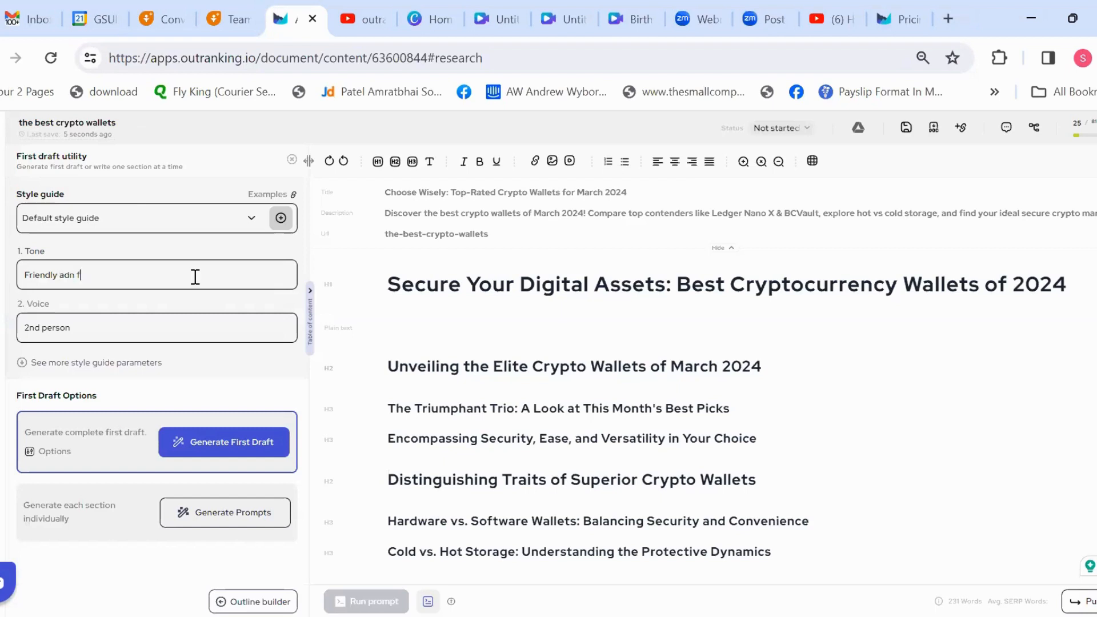
# Step: Review the additional style guide parameters, from verb usage to the details included in every section, and collapse them again
pyautogui.click(57, 363)
pyautogui.moveTo(300, 257); pyautogui.dragTo(291, 357)
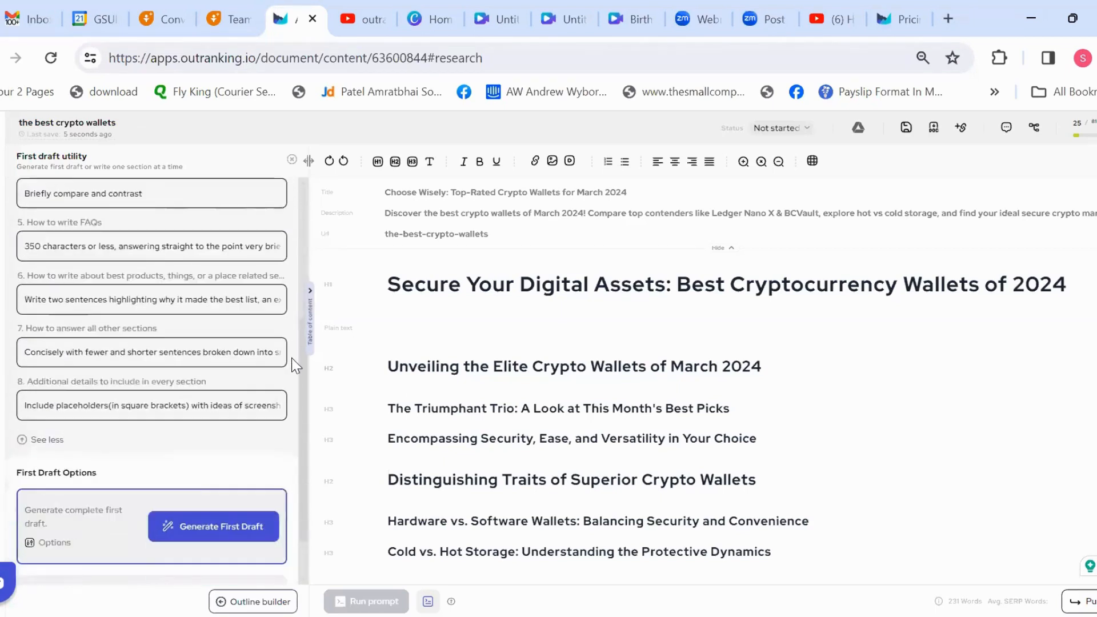
pyautogui.click(30, 355)
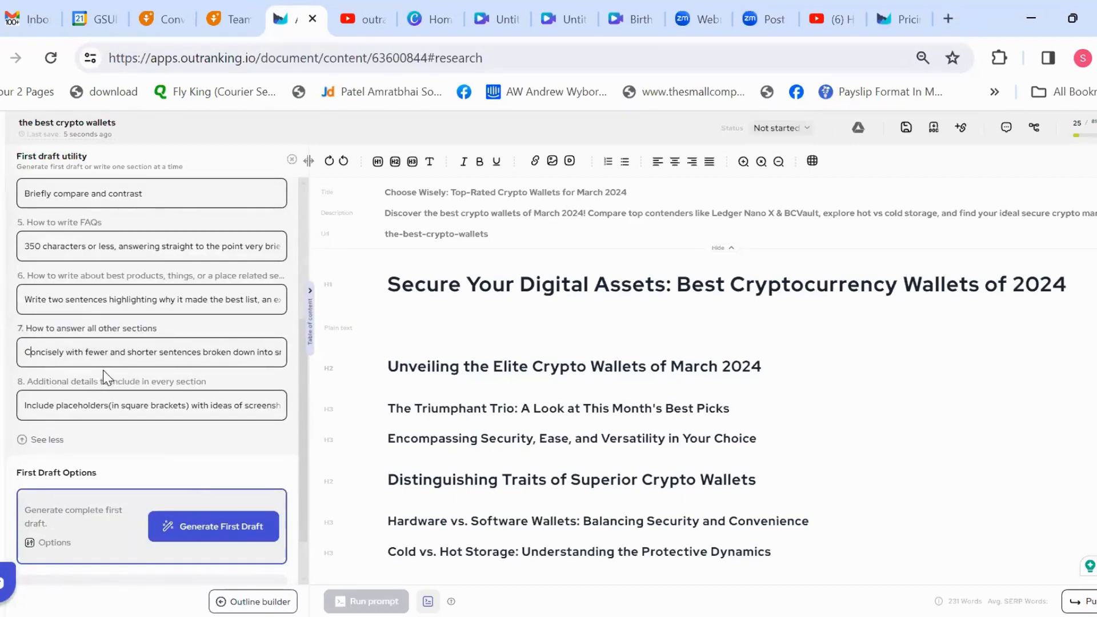
pyautogui.press('Right')
pyautogui.press('Right')
pyautogui.press('Right')
pyautogui.press('Right')
pyautogui.press('Right')
pyautogui.press('Right')
pyautogui.press('Right')
pyautogui.press('Right')
pyautogui.scroll(-1, 302, 449)
pyautogui.scroll(5, 299, 448)
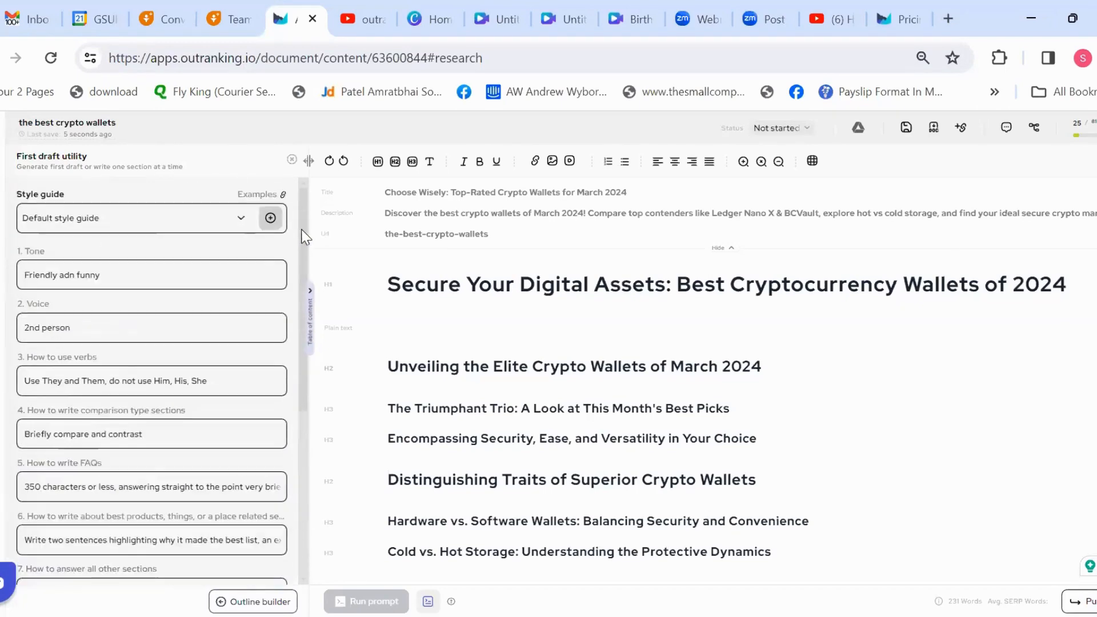
pyautogui.scroll(-5, 302, 260)
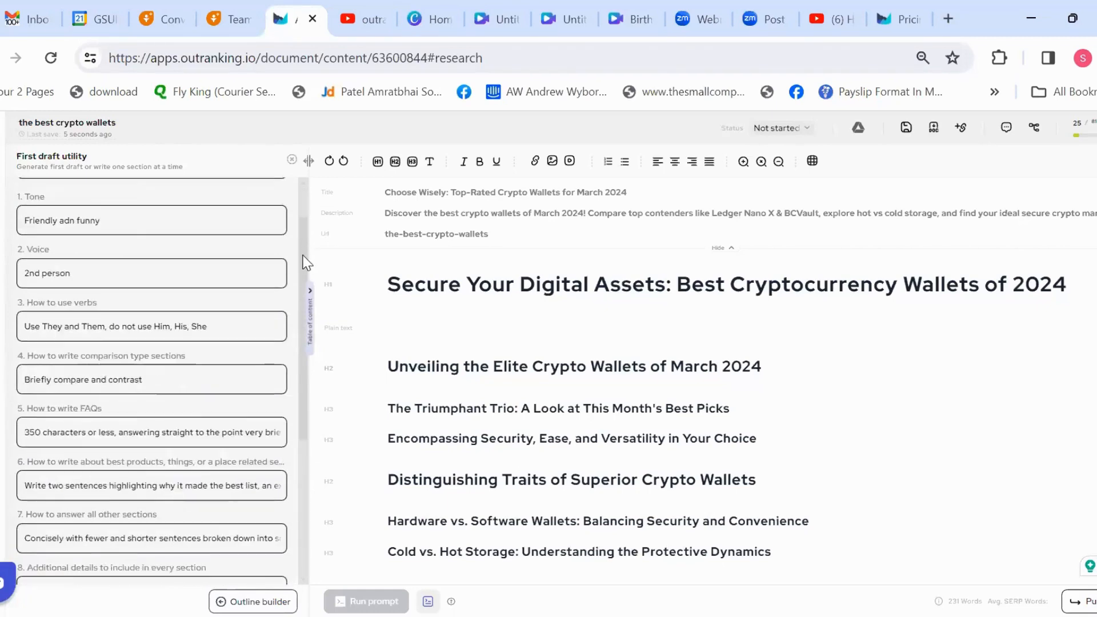
pyautogui.click(43, 388)
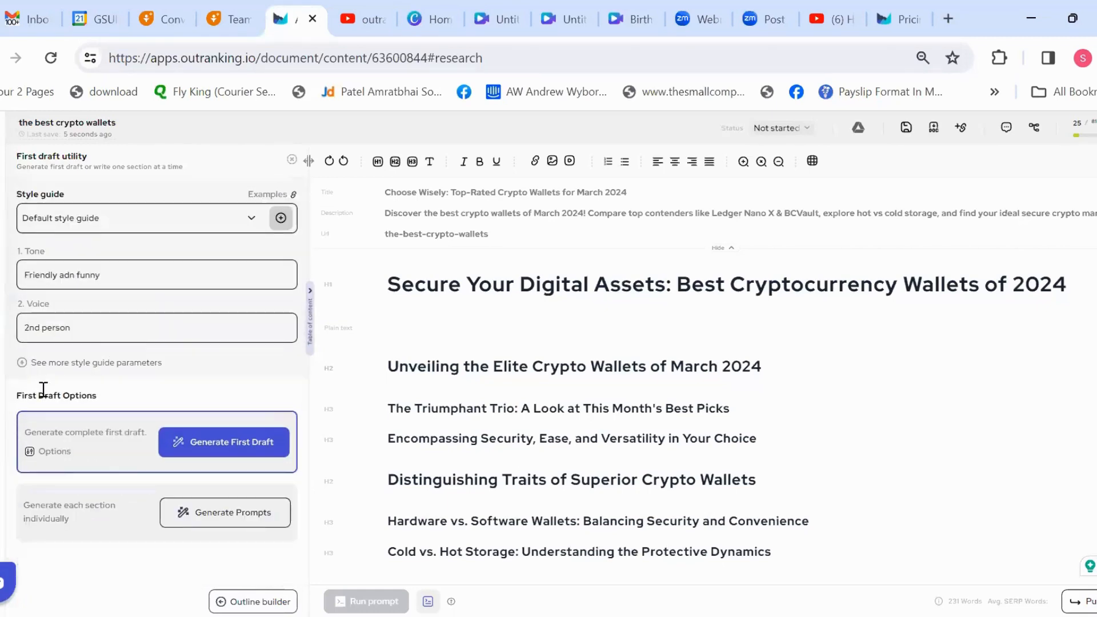
# Step: Check the first draft options and generate the complete first draft of the article
pyautogui.click(47, 451)
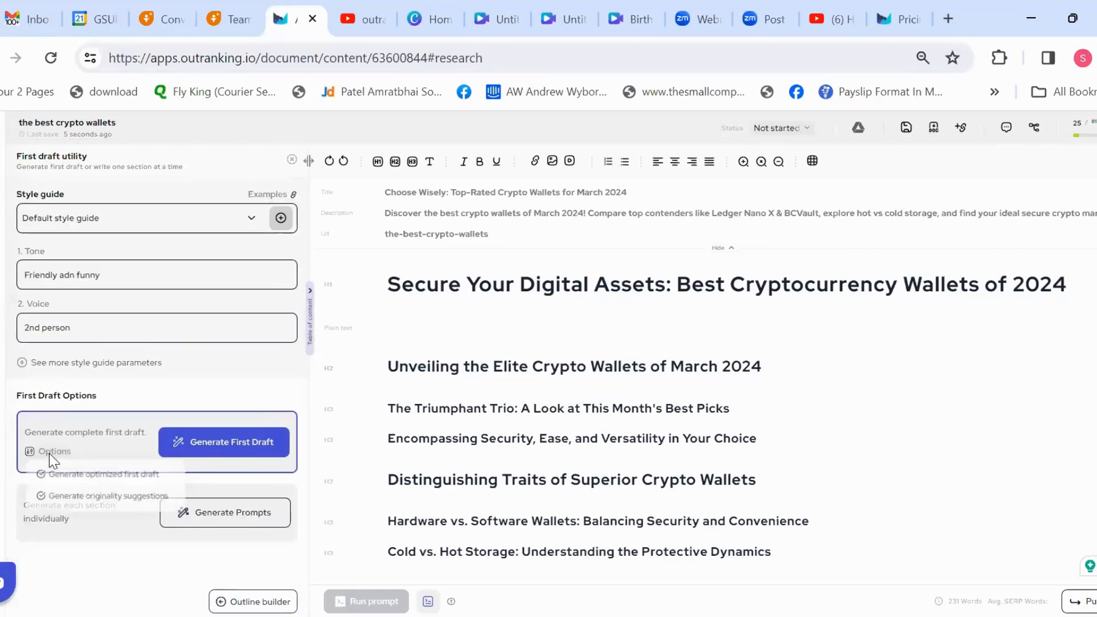
pyautogui.moveTo(37, 451)
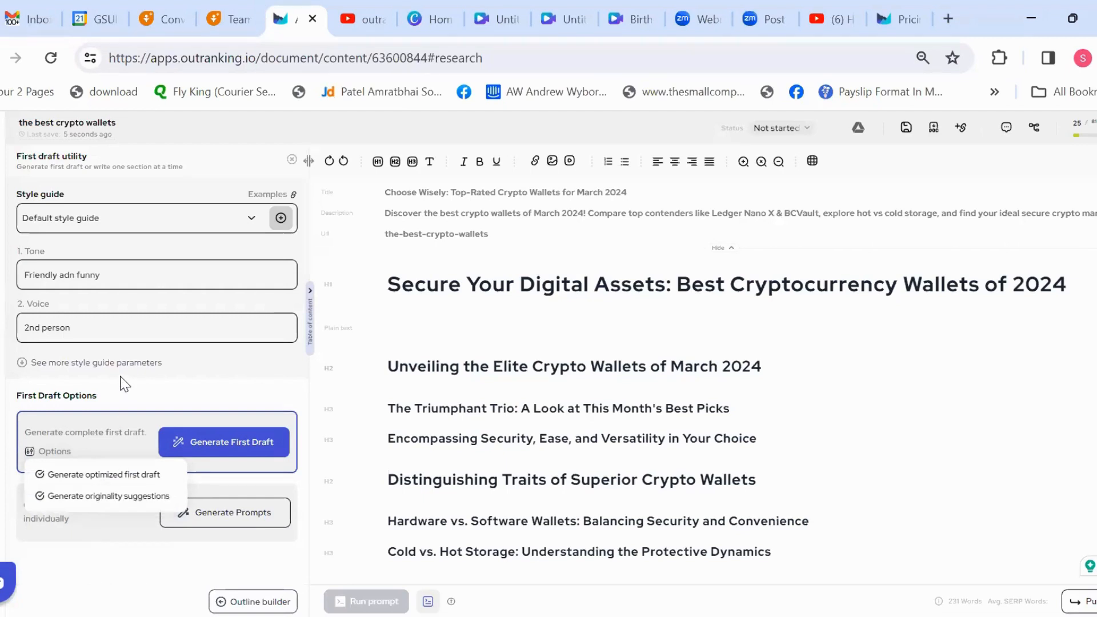
pyautogui.click(135, 399)
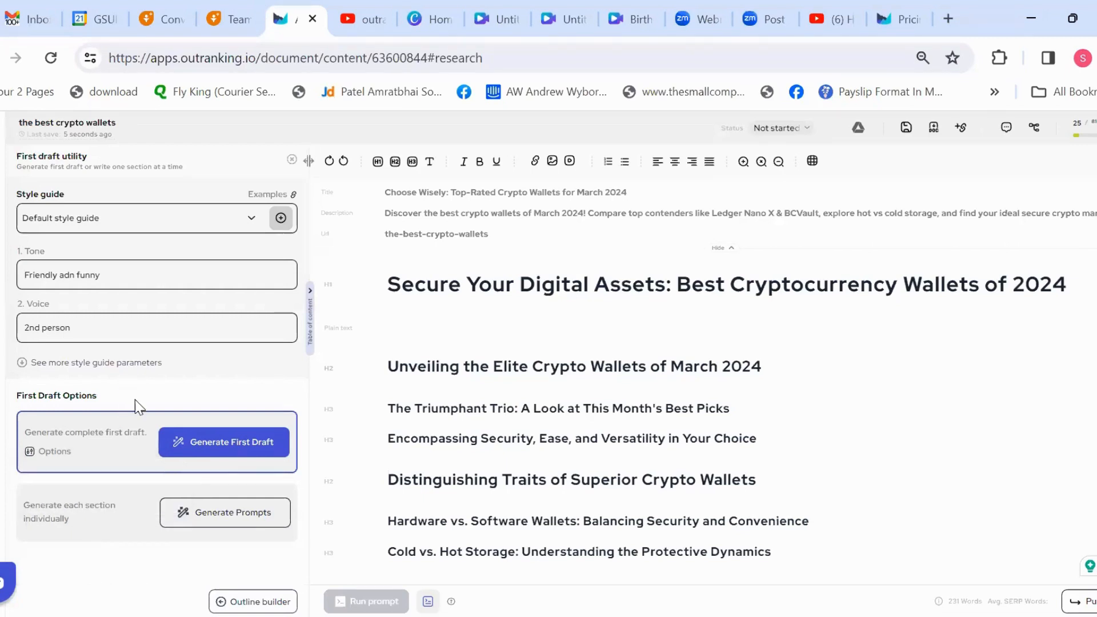
pyautogui.click(240, 451)
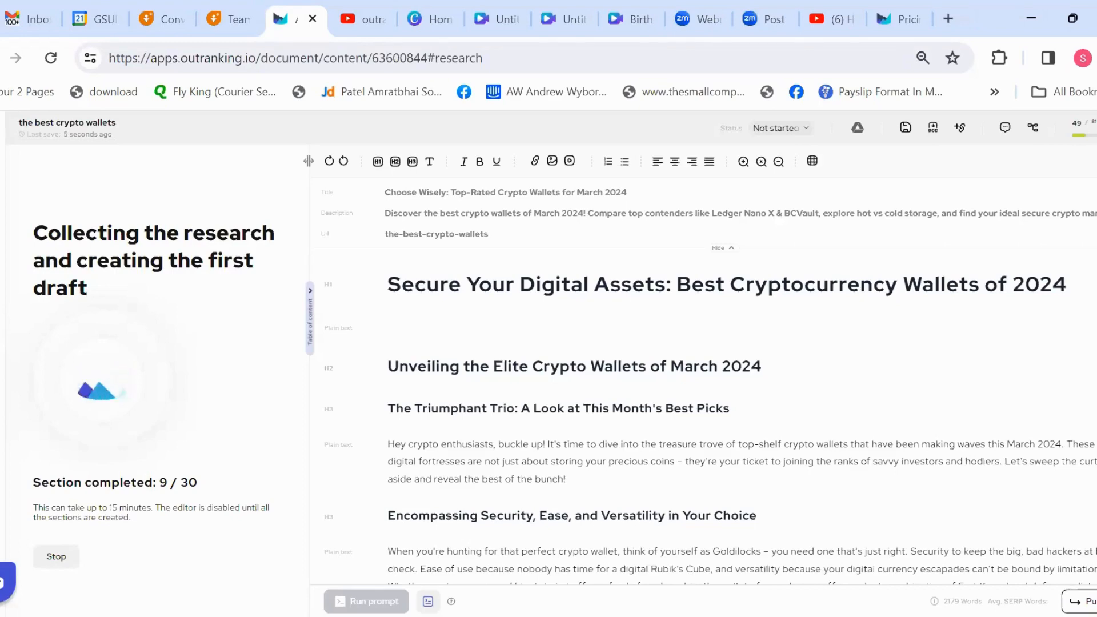
# Step: Skim the generated draft's wallet sections down to the hot and cold storage comparison
pyautogui.scroll(-5, 1092, 321)
pyautogui.scroll(-10, 702, 388)
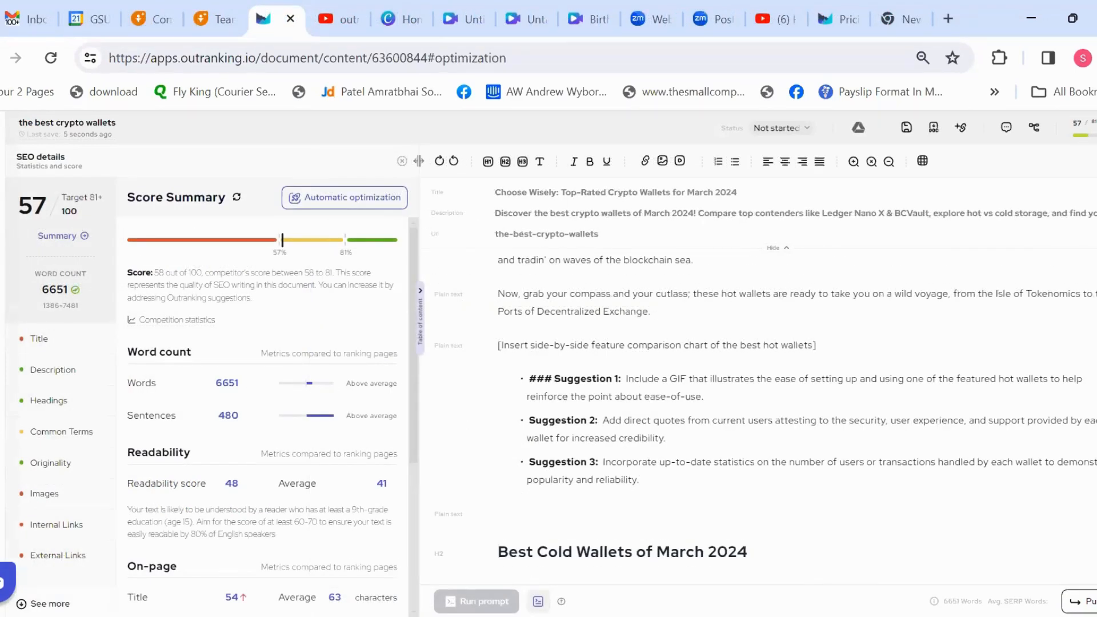
pyautogui.scroll(-15, 794, 388)
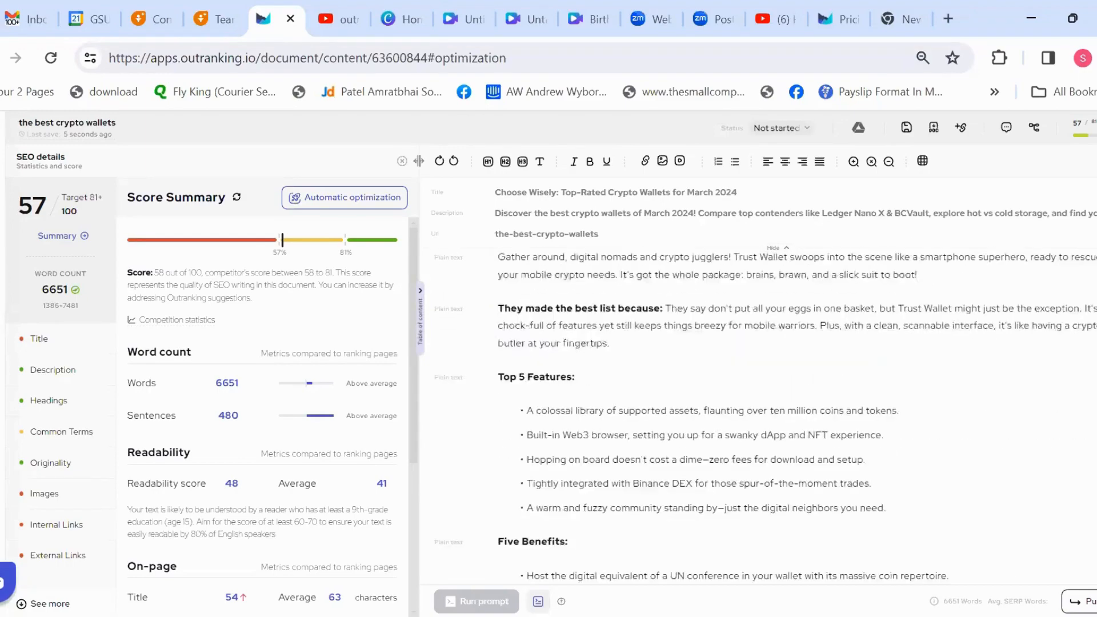
pyautogui.scroll(20, 793, 417)
pyautogui.scroll(-15, 794, 417)
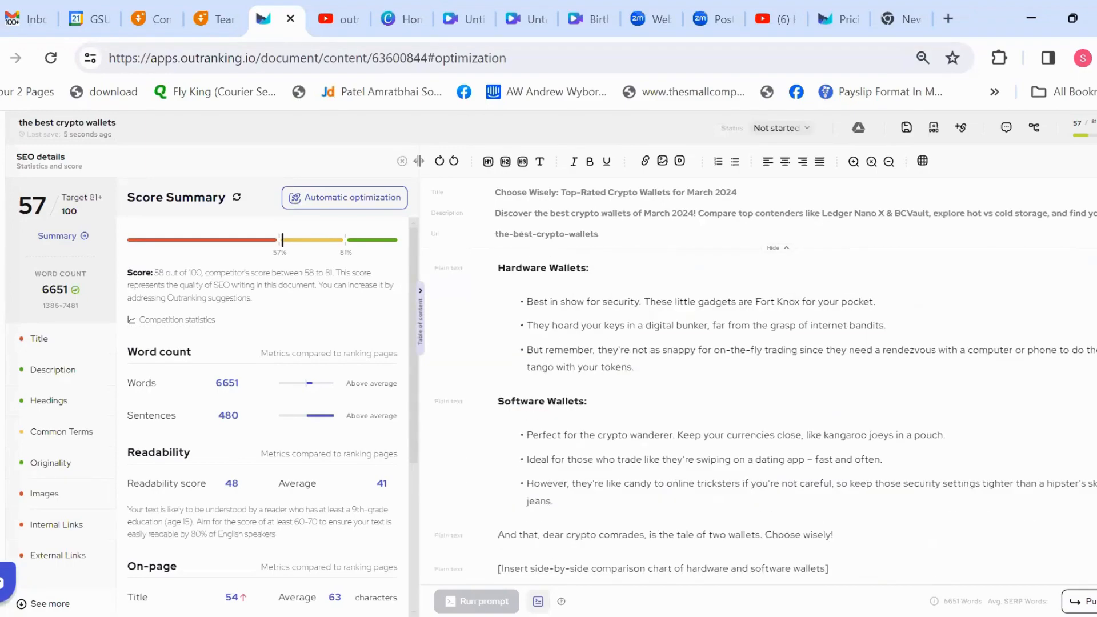
pyautogui.scroll(-5, 794, 388)
pyautogui.scroll(-8, 794, 389)
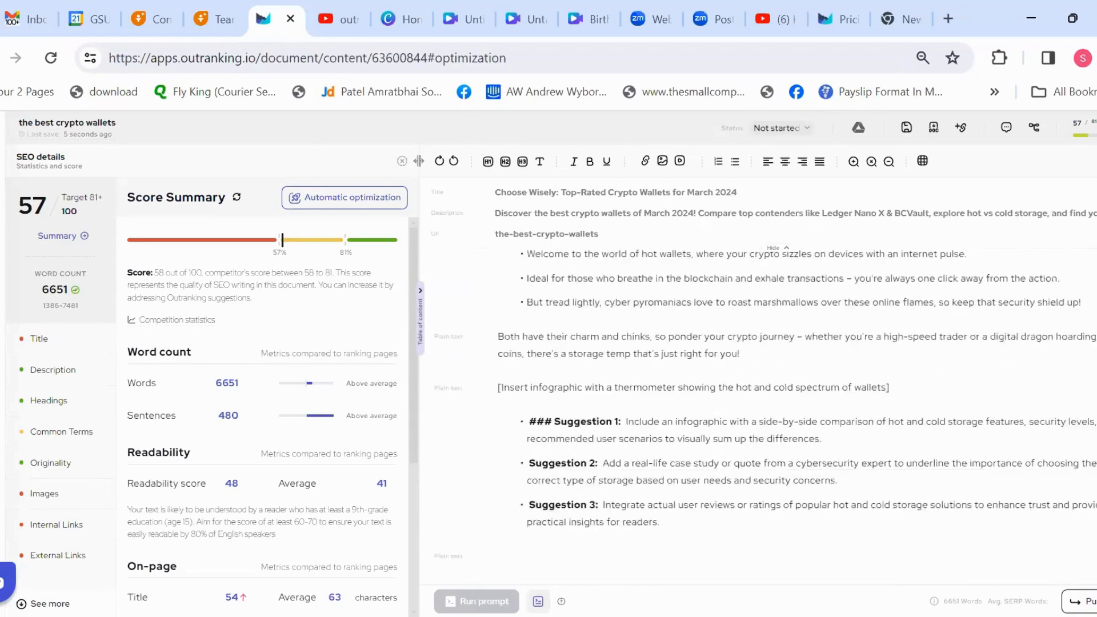
pyautogui.scroll(2, 794, 388)
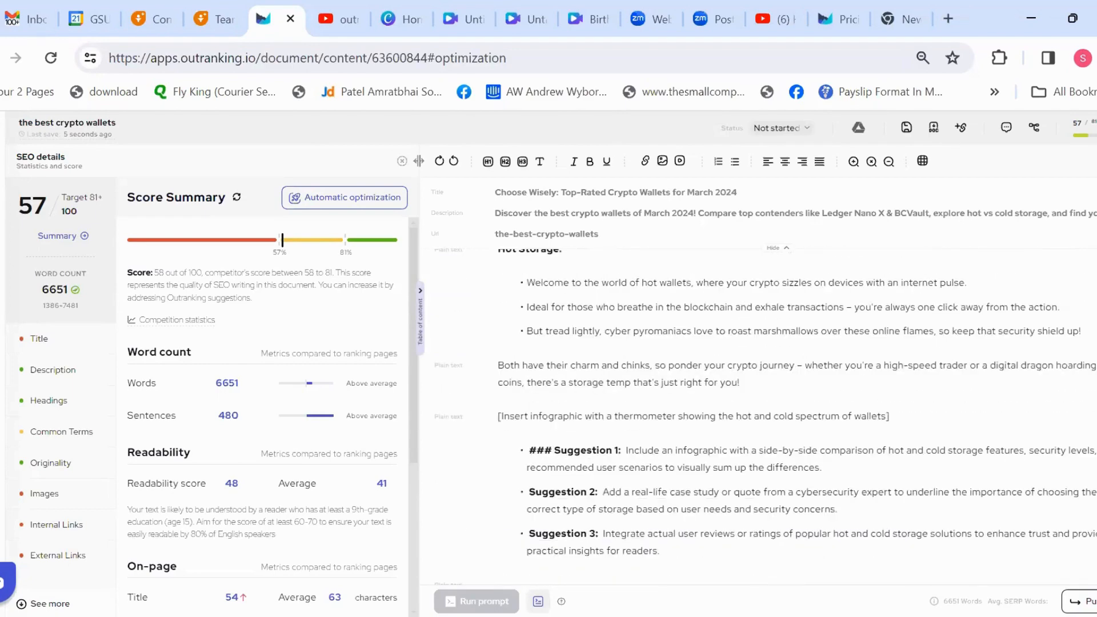
# Step: Examine the infographic placeholder and the three suggestions that close the hot and cold storage section
pyautogui.moveTo(497, 416); pyautogui.dragTo(707, 570)
pyautogui.click(481, 444)
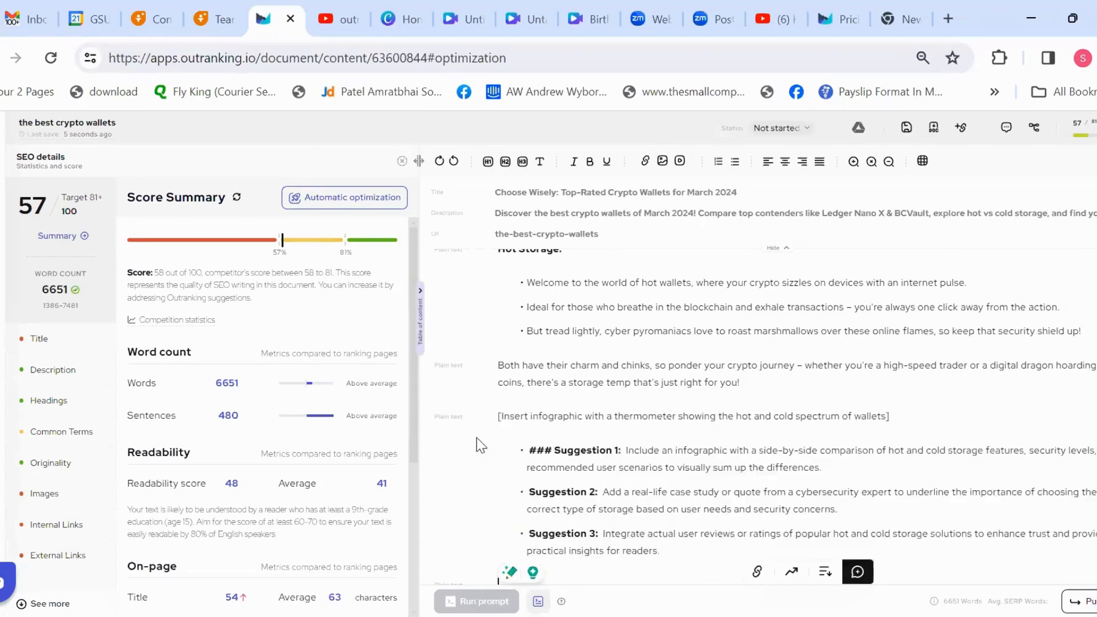
pyautogui.click(485, 405)
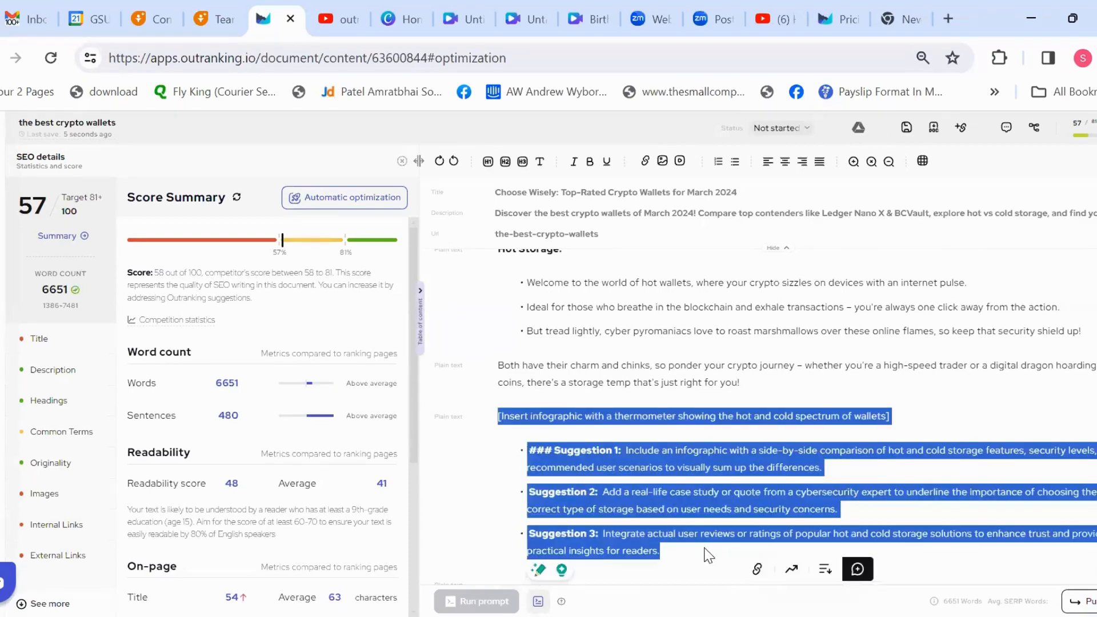
pyautogui.click(498, 416)
pyautogui.moveTo(498, 416); pyautogui.dragTo(910, 419)
pyautogui.click(911, 420)
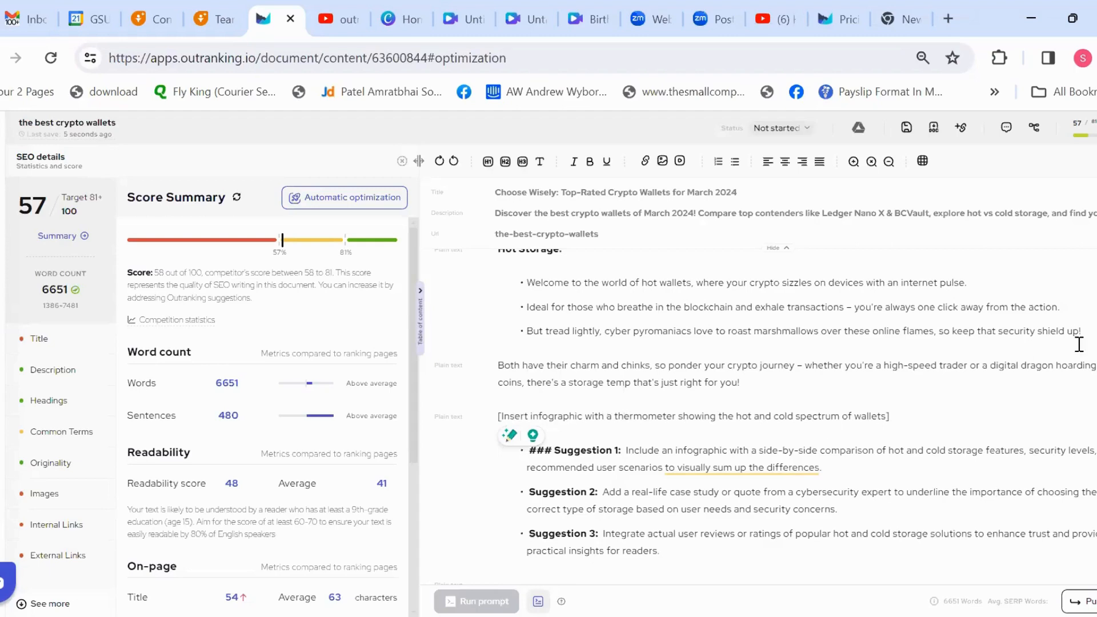
# Step: Examine the Ledger Nano X and Trezor Model T sections, including the Trezor touchscreen comparison placeholder
pyautogui.scroll(-2, 743, 400)
pyautogui.scroll(-2, 743, 399)
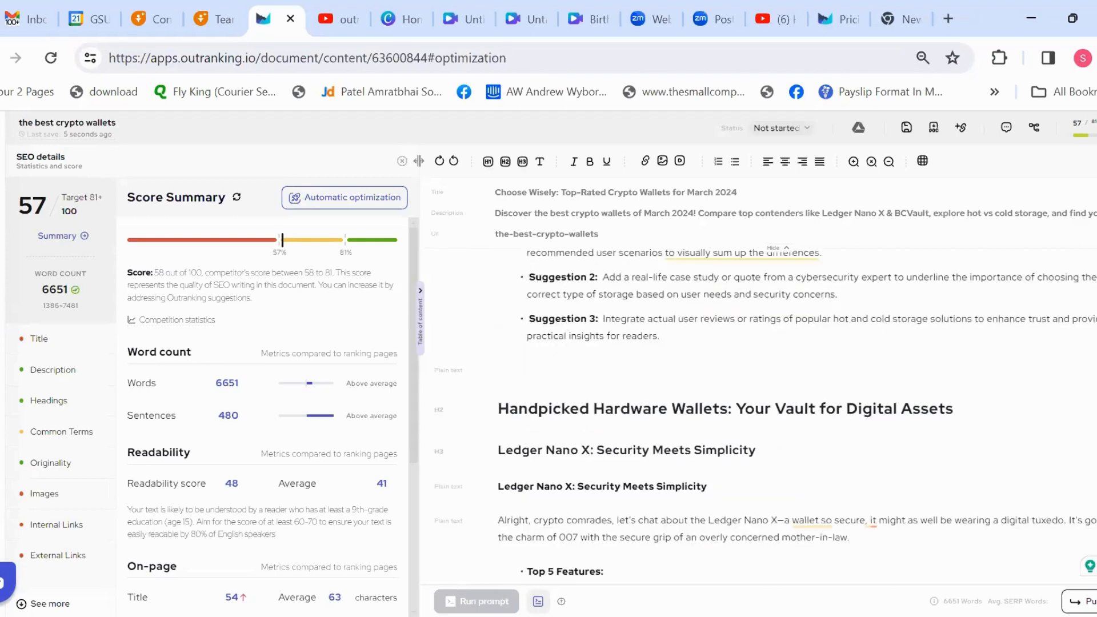
pyautogui.scroll(-10, 742, 400)
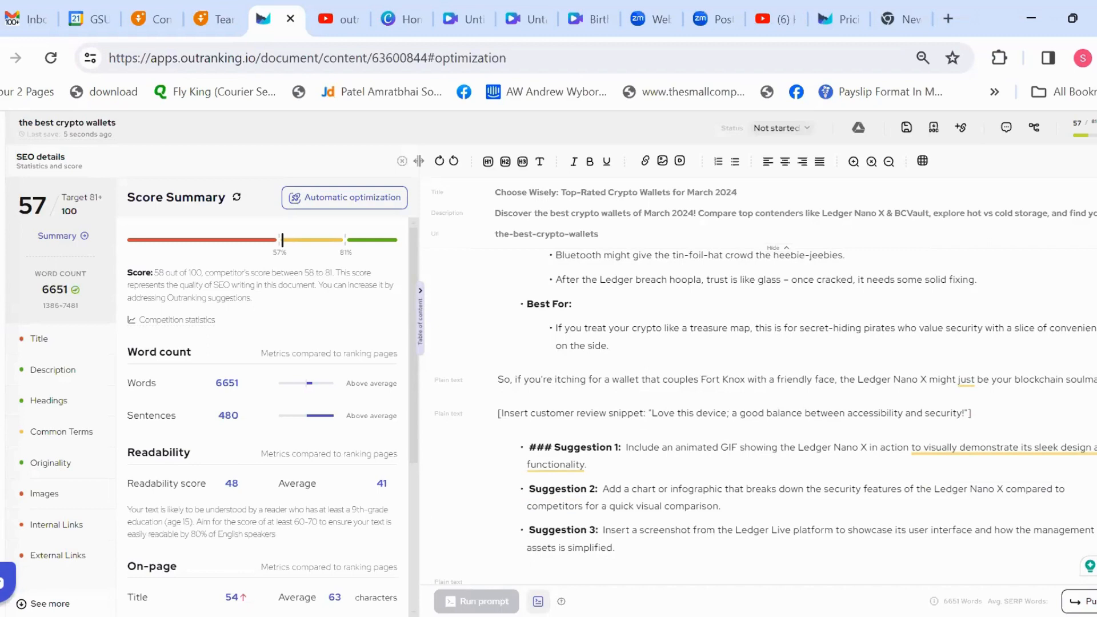
pyautogui.scroll(-15, 765, 414)
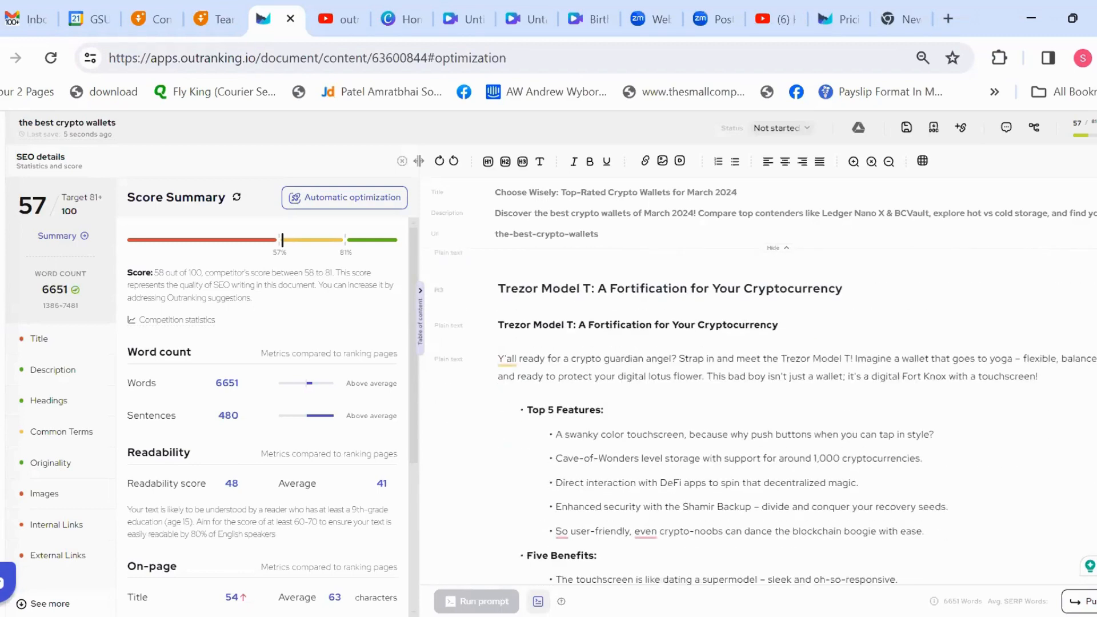
pyautogui.scroll(-2, 766, 400)
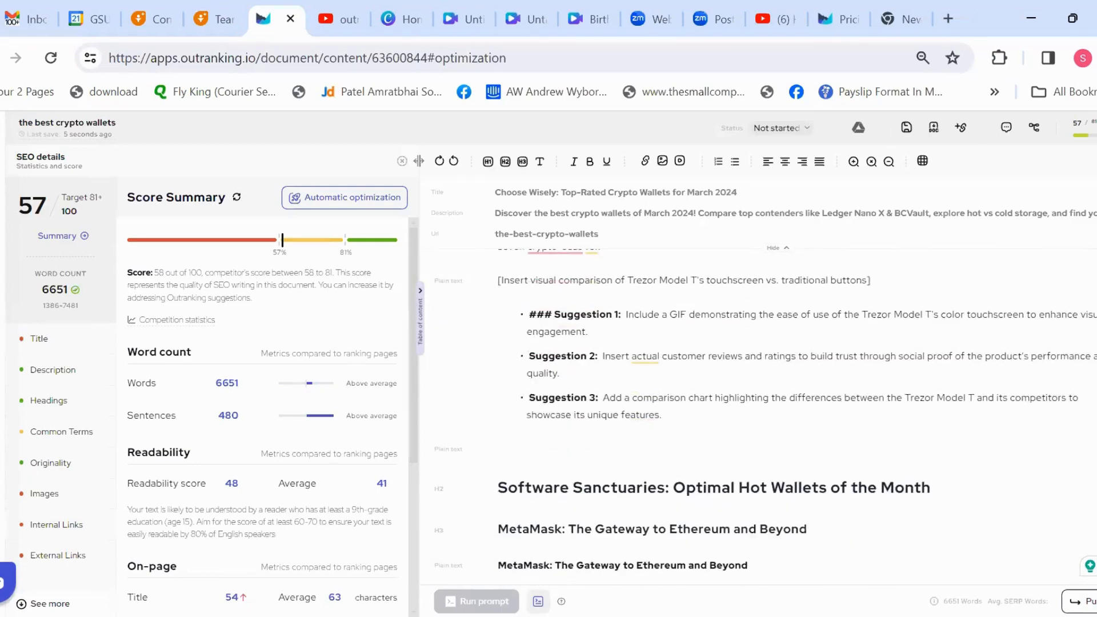
pyautogui.scroll(1, 477, 325)
pyautogui.moveTo(495, 308); pyautogui.dragTo(902, 313)
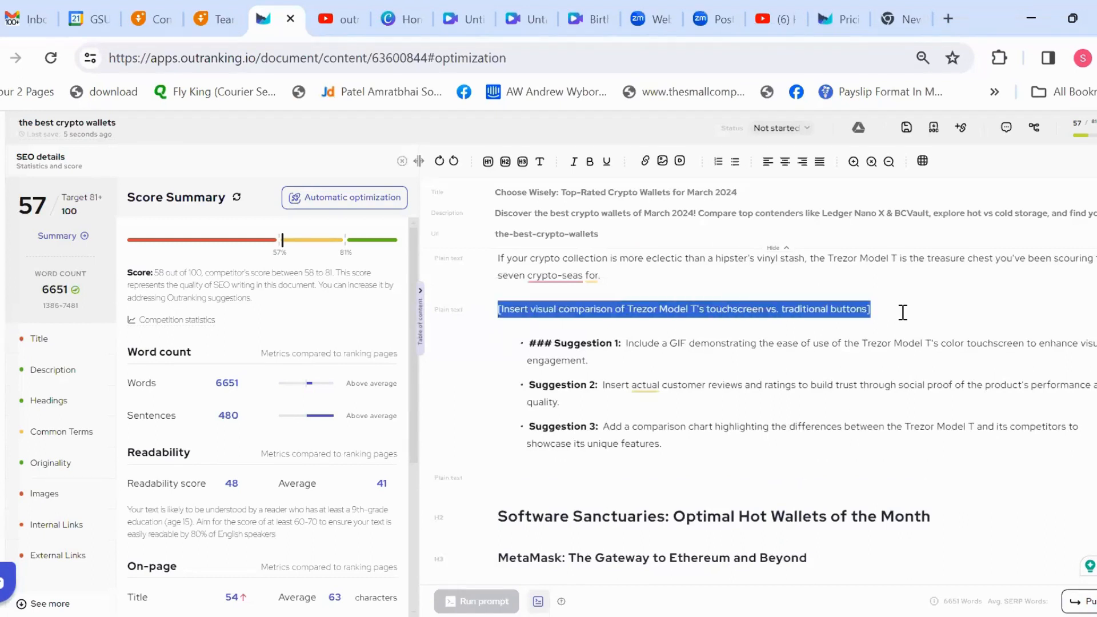
pyautogui.click(902, 312)
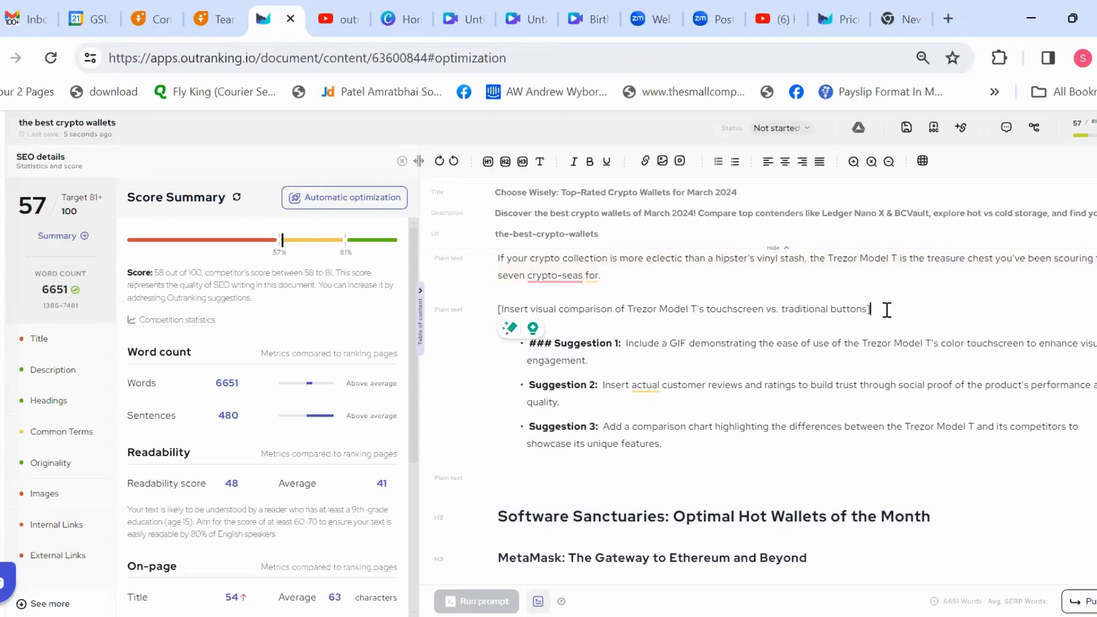
# Step: Delete the Trezor Model T visual comparison placeholder line and undo the deletion
pyautogui.moveTo(887, 309); pyautogui.dragTo(491, 313)
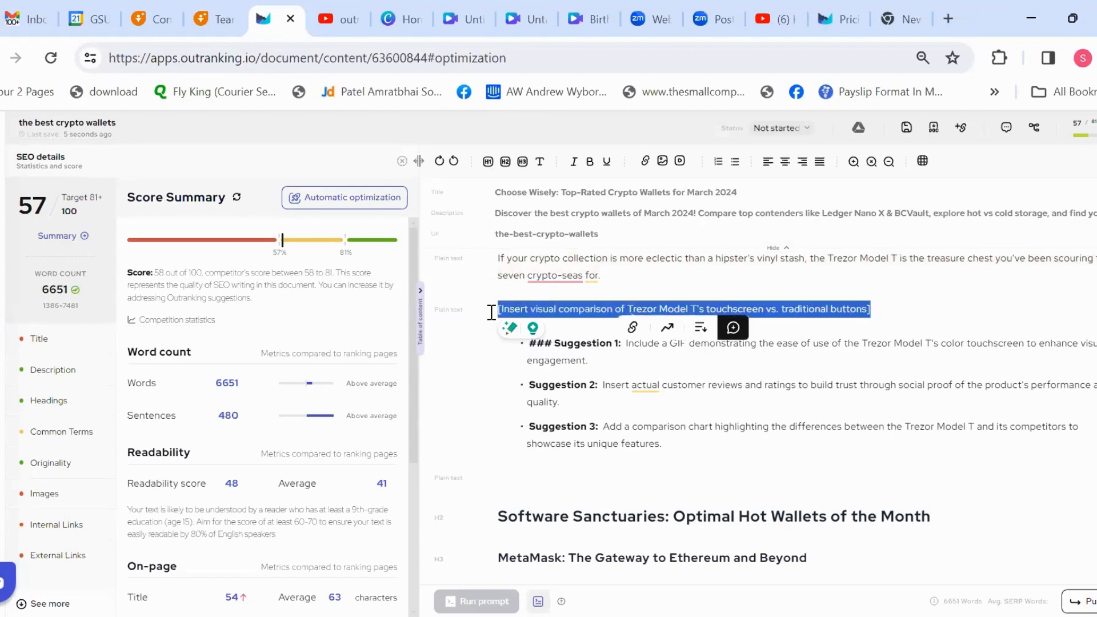
pyautogui.press('BackSpace')
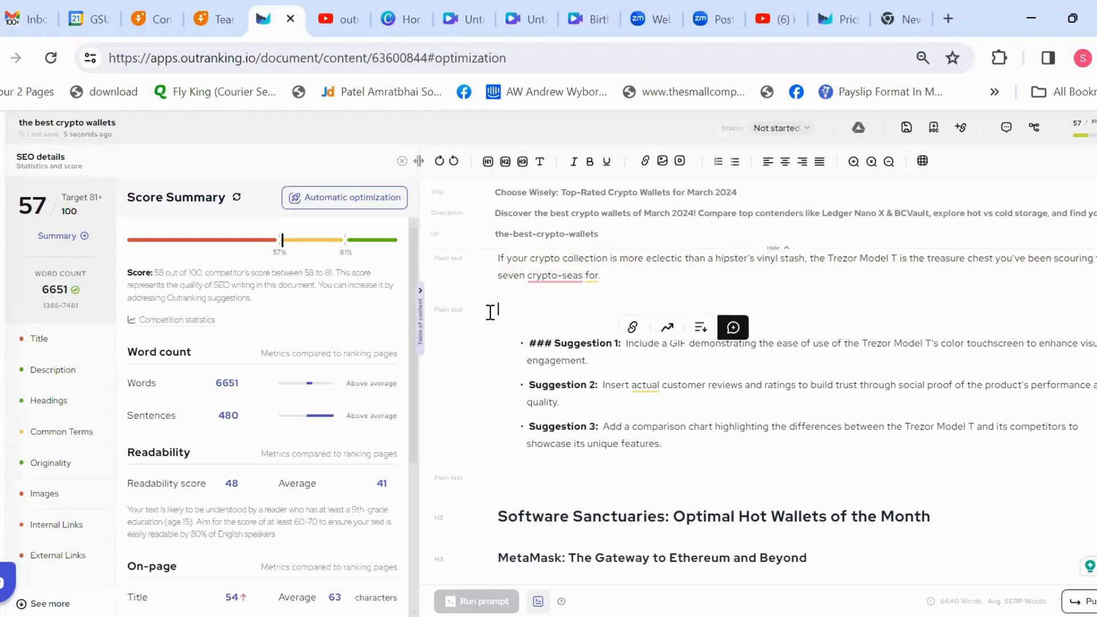
pyautogui.click(658, 426)
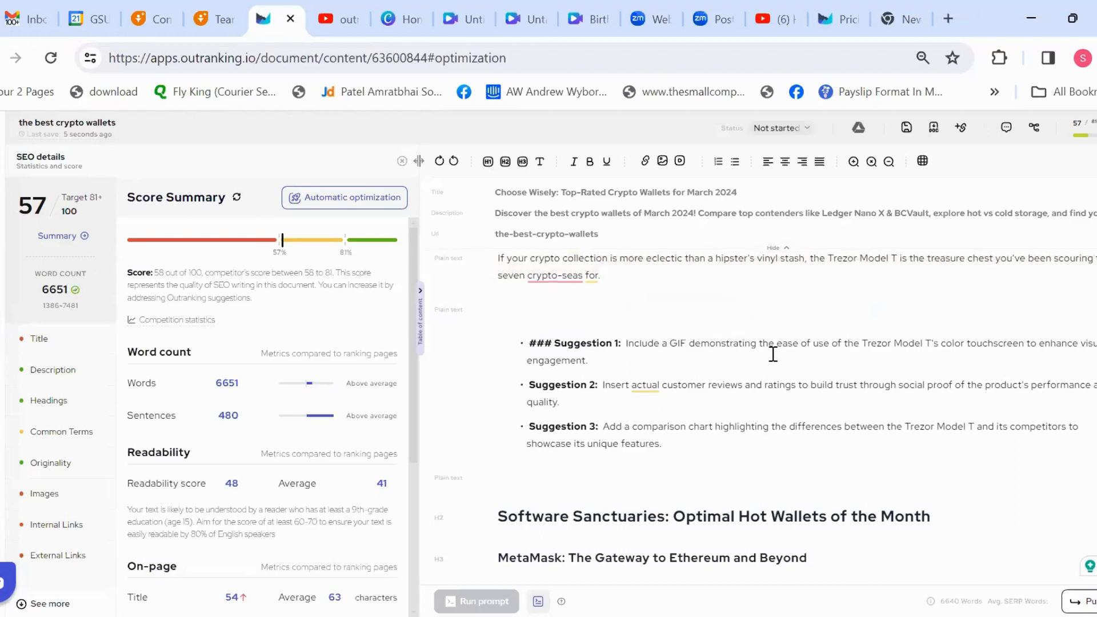
pyautogui.hotkey('ctrl', 'z')
pyautogui.click(1035, 321)
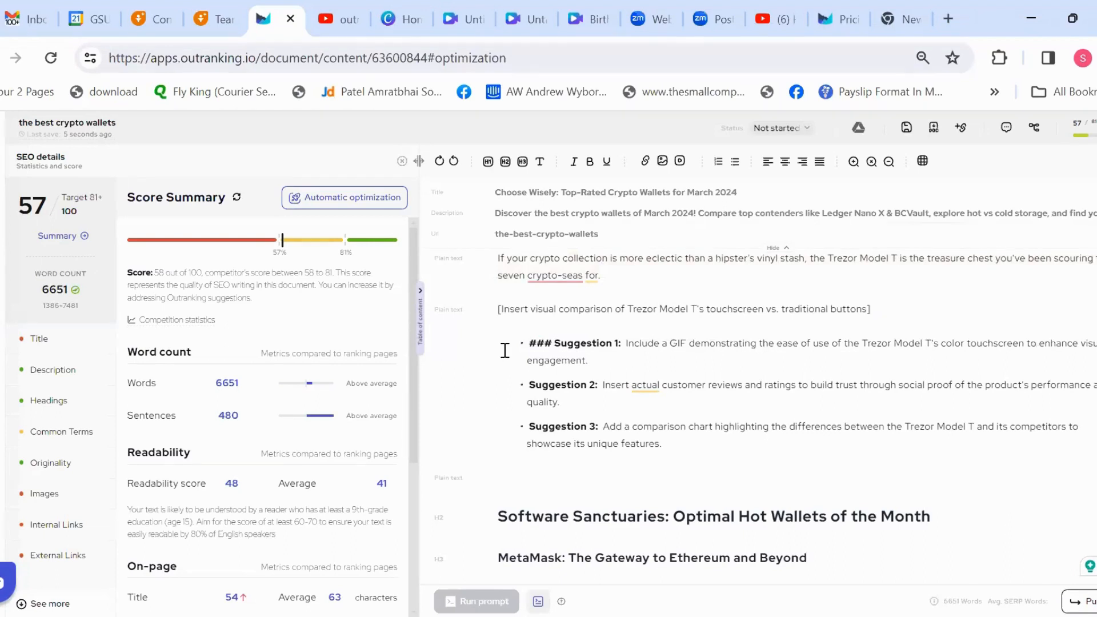
# Step: Examine the three Trezor Model T suggestions and compare them with the placeholders and suggestions in the draft's other sections
pyautogui.moveTo(508, 341); pyautogui.dragTo(672, 442)
pyautogui.click(673, 443)
pyautogui.scroll(-15, 929, 469)
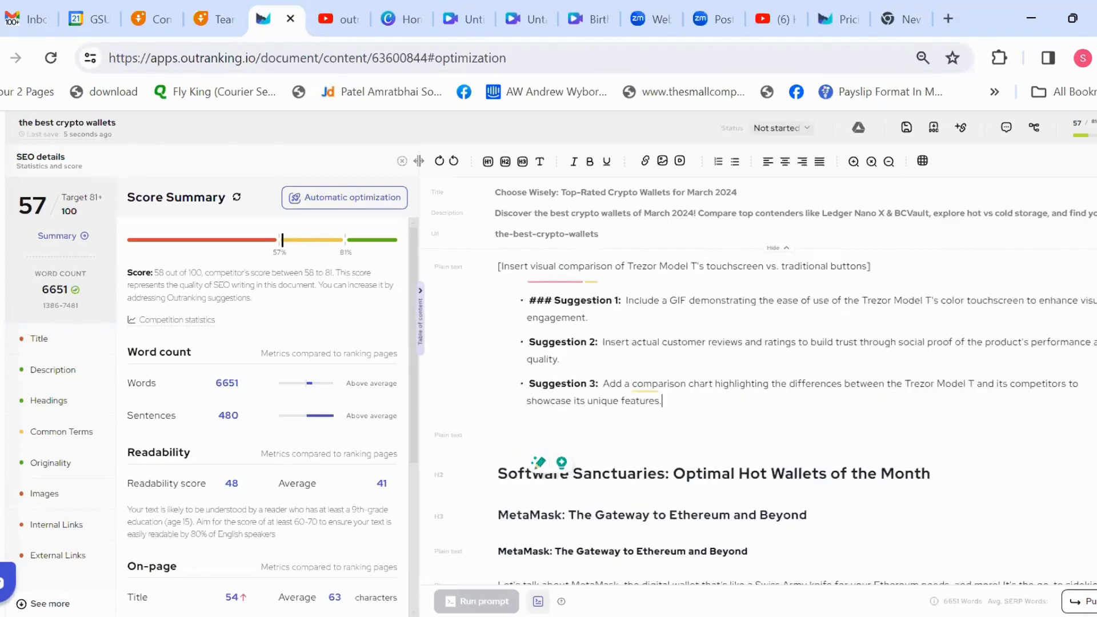
pyautogui.scroll(-20, 760, 400)
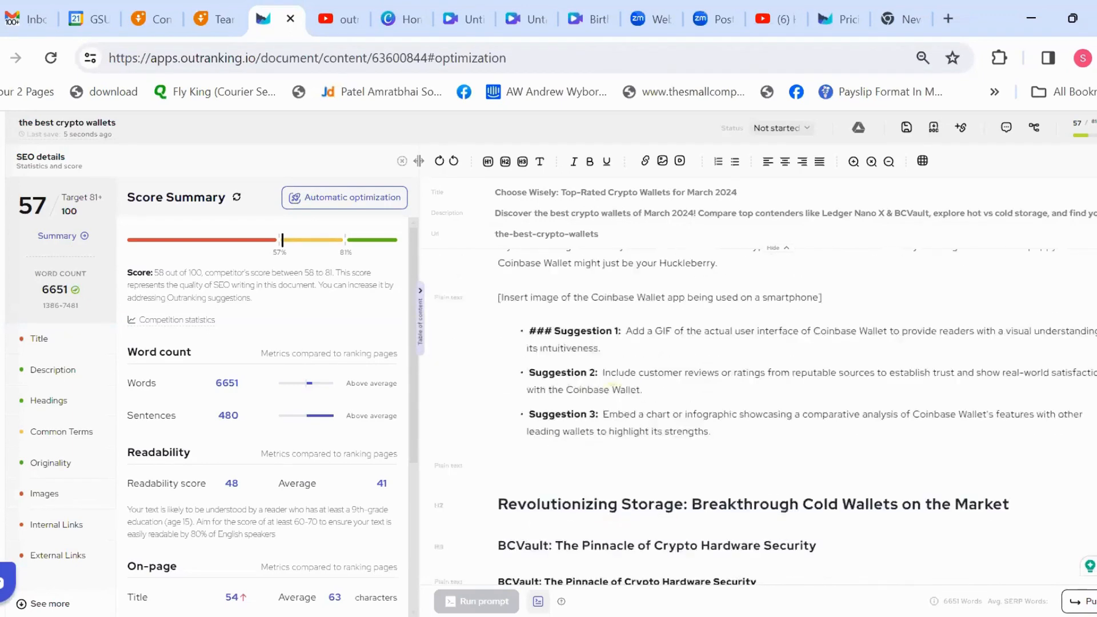
pyautogui.scroll(10, 760, 400)
pyautogui.scroll(20, 760, 400)
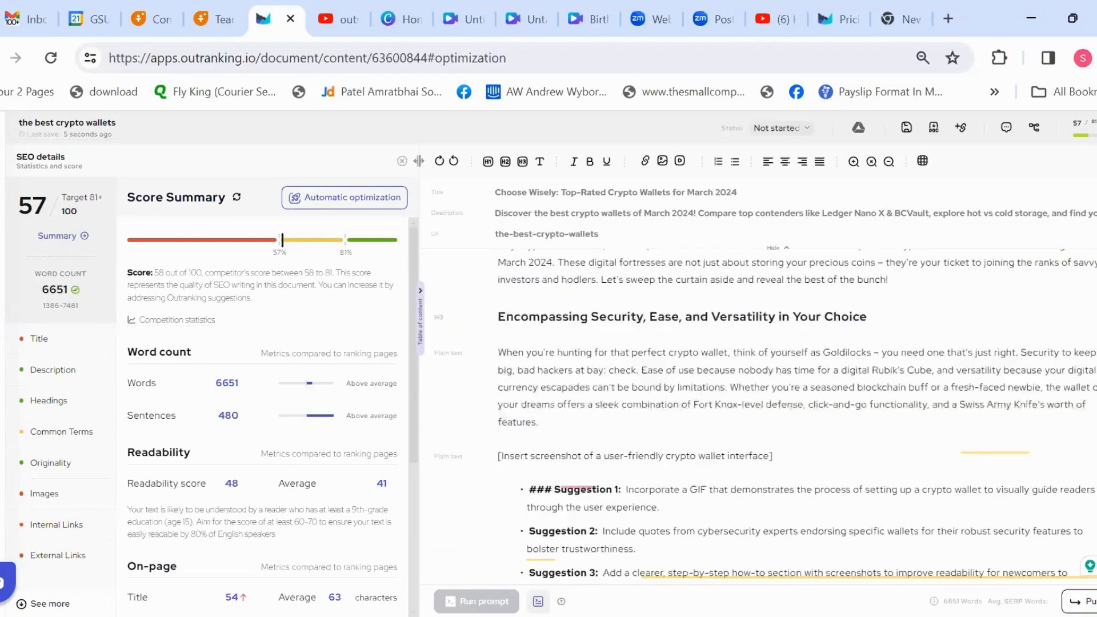
pyautogui.scroll(-4, 759, 399)
pyautogui.scroll(3, 759, 400)
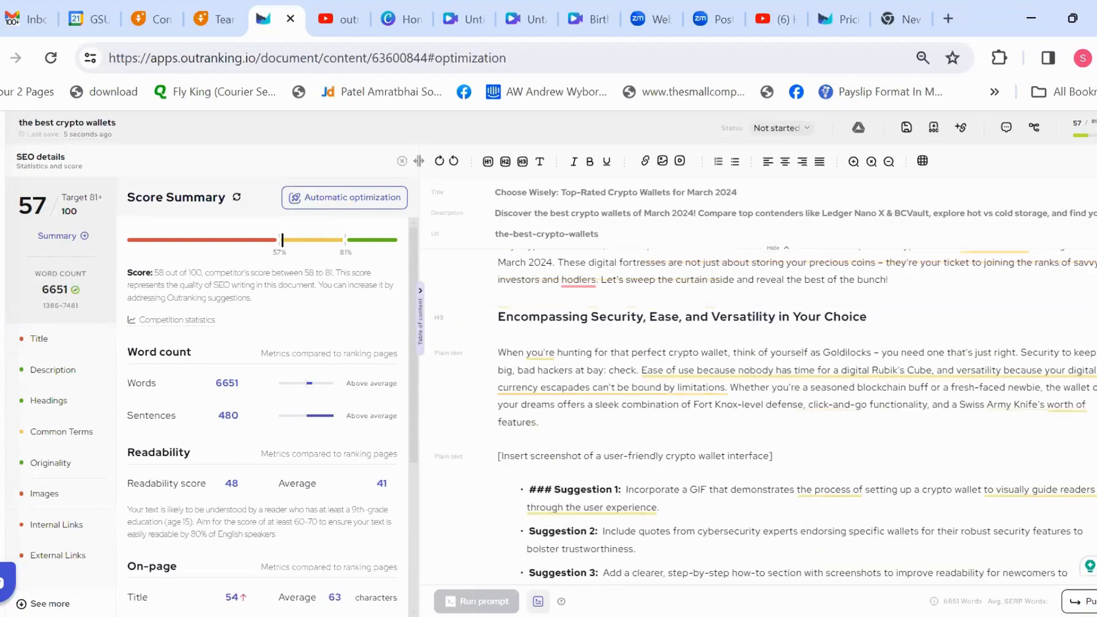
# Step: Examine the heading and three suggestions of the "Encompassing Security, Ease, and Versatility in Your Choice" section
pyautogui.moveTo(497, 318); pyautogui.dragTo(921, 315)
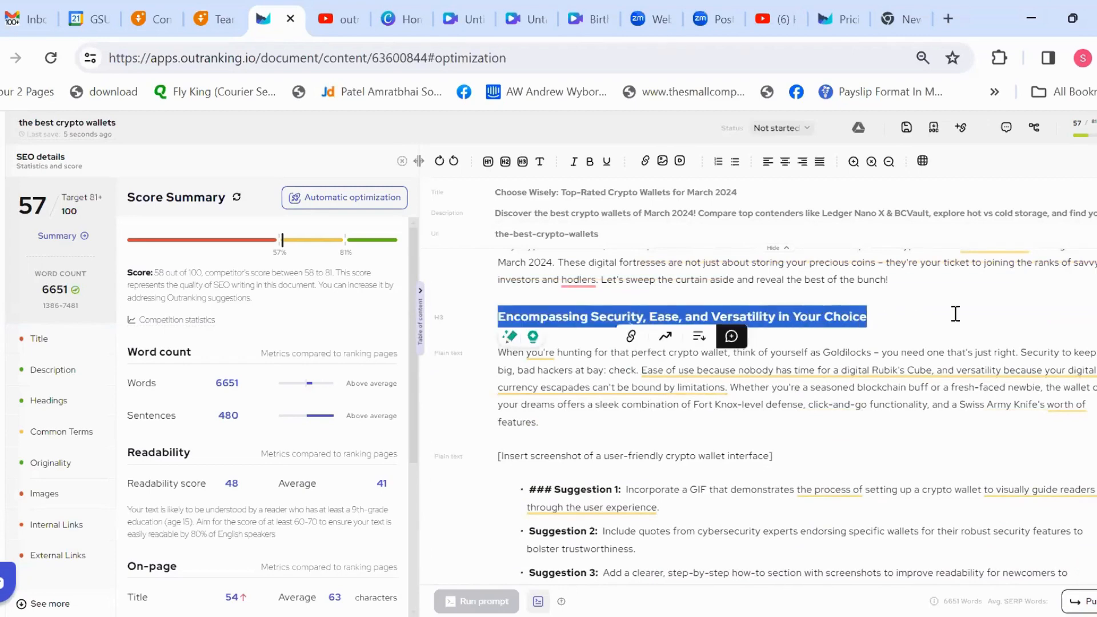
pyautogui.scroll(-1, 518, 420)
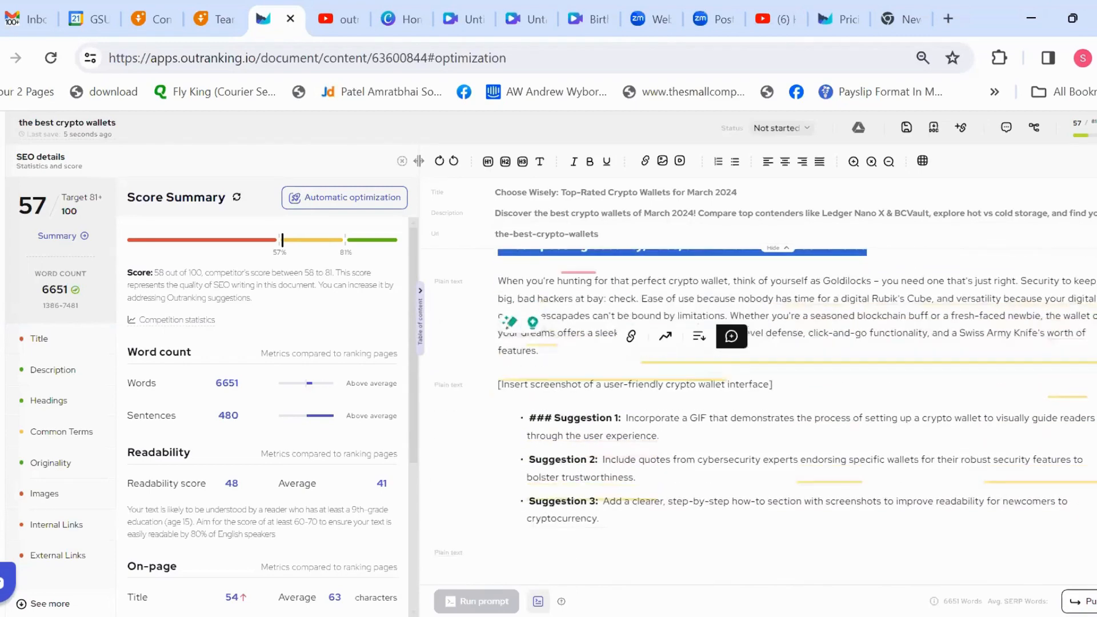
pyautogui.moveTo(518, 420); pyautogui.dragTo(607, 519)
pyautogui.click(607, 519)
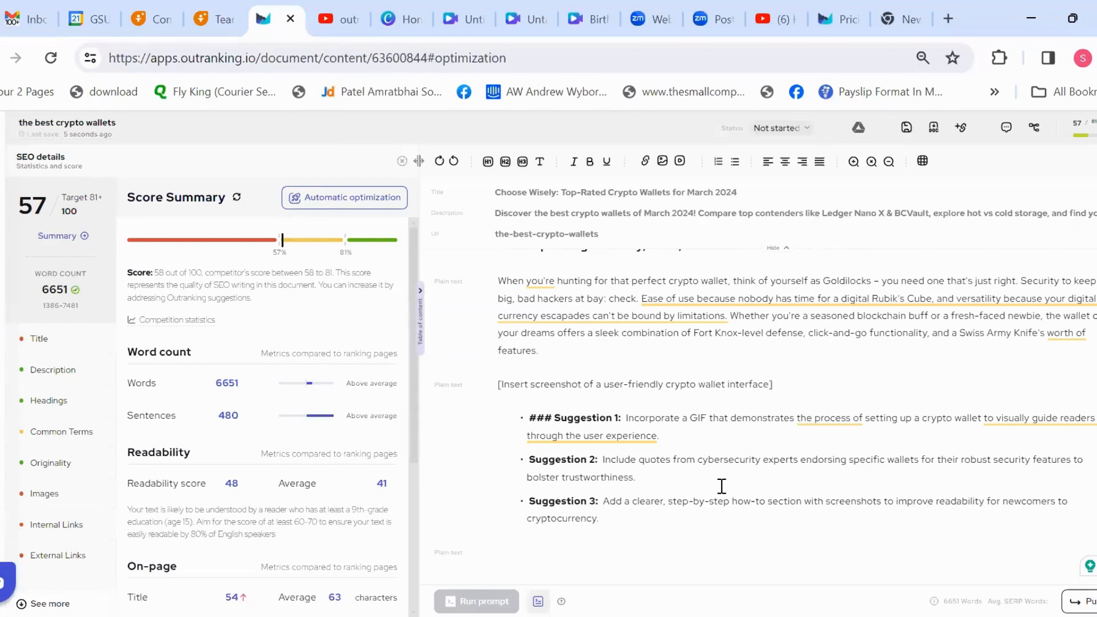
# Step: Delete the three suggestions below the user-friendly wallet interface placeholder and undo the deletion
pyautogui.moveTo(603, 503); pyautogui.dragTo(514, 420)
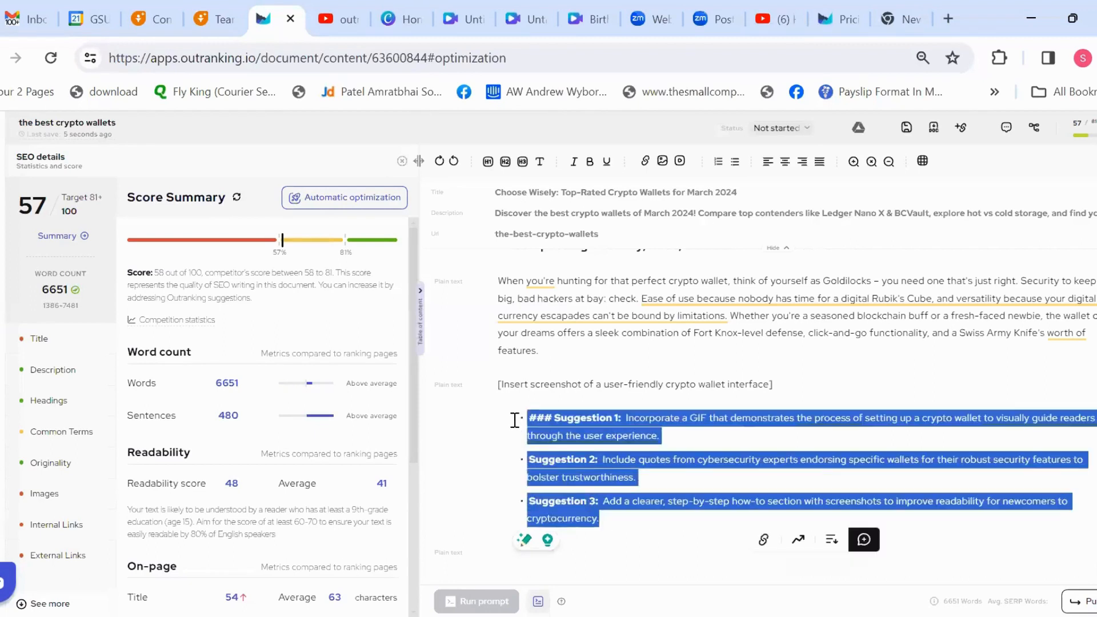
pyautogui.press('BackSpace')
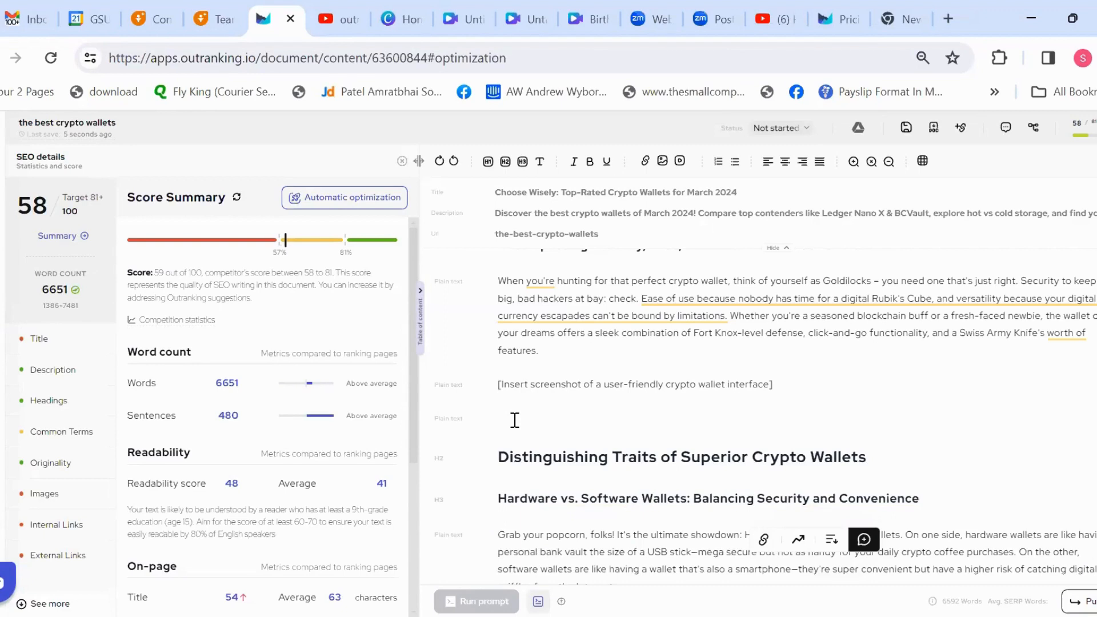
pyautogui.hotkey('ctrl', 'z')
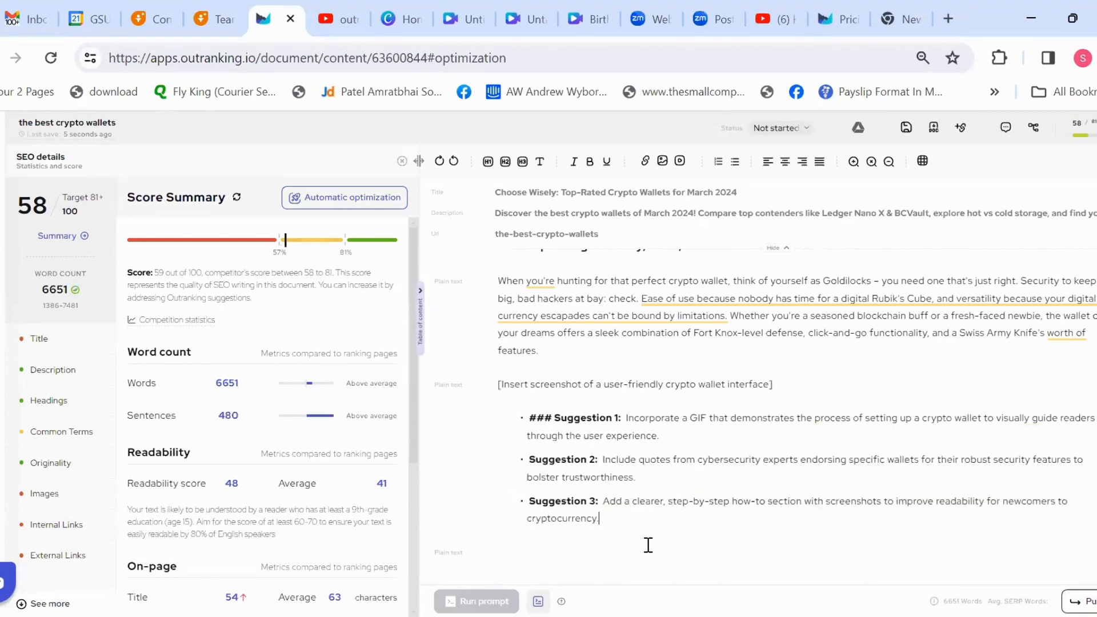
# Step: Remove the empty paragraph below the three suggestions and examine the wording of Suggestions 2 and 3
pyautogui.press('BackSpace')
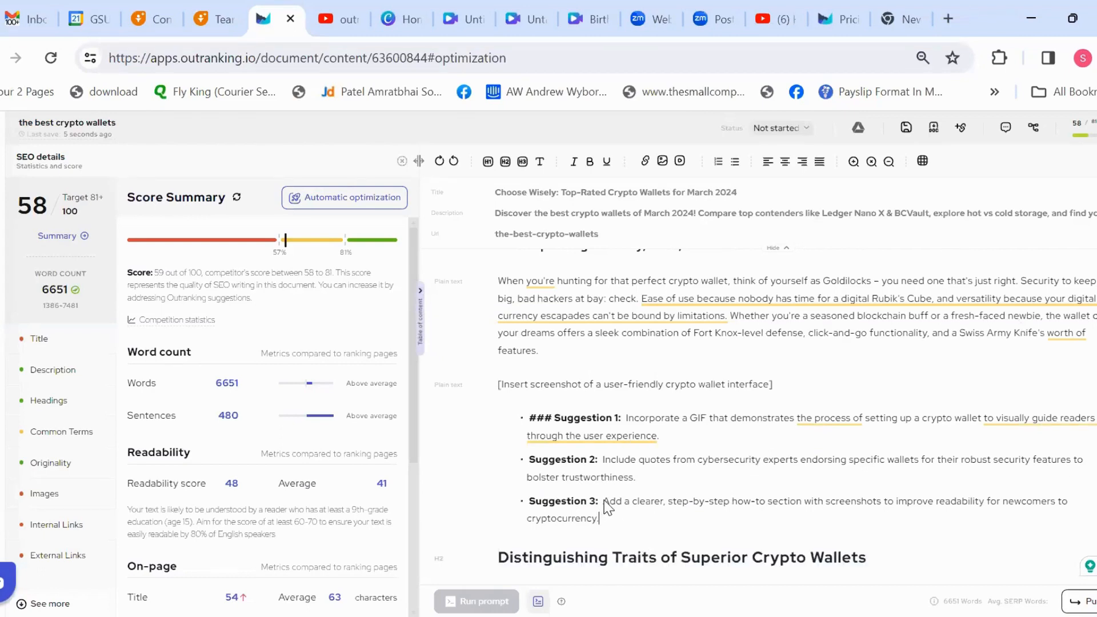
pyautogui.moveTo(604, 501); pyautogui.dragTo(725, 529)
pyautogui.click(725, 529)
pyautogui.moveTo(596, 458); pyautogui.dragTo(637, 477)
pyautogui.click(684, 483)
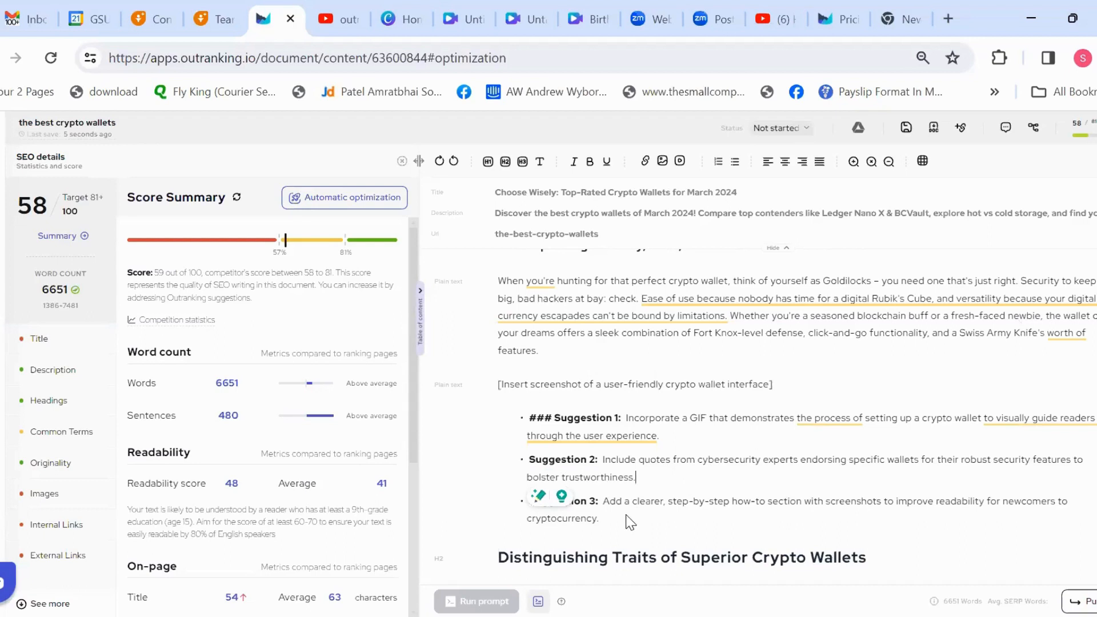
pyautogui.moveTo(599, 518); pyautogui.dragTo(521, 416)
pyautogui.click(796, 371)
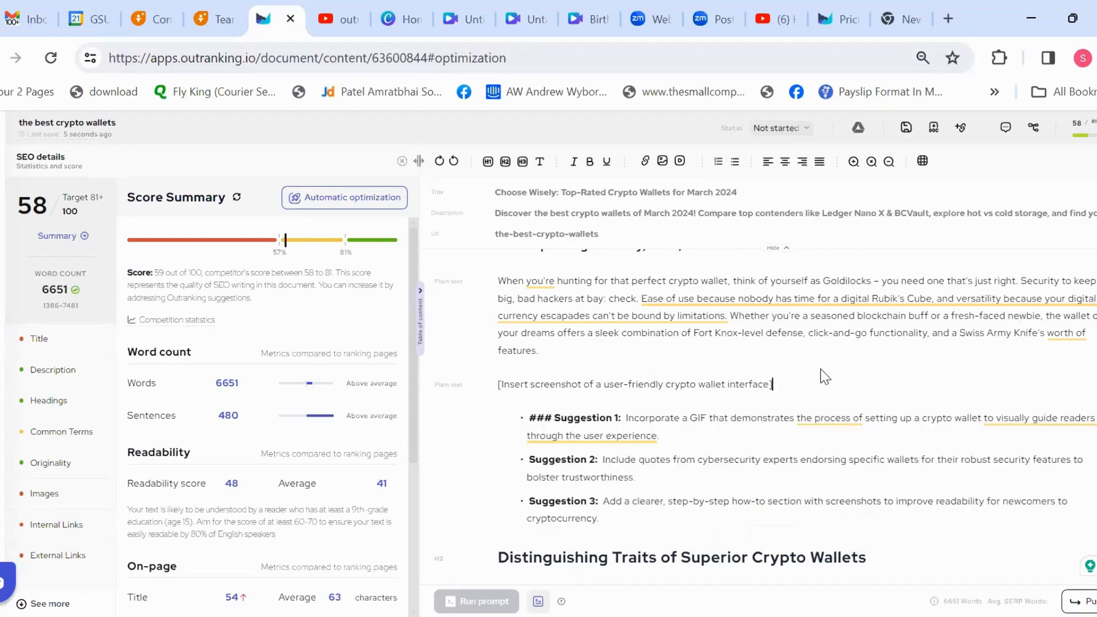
# Step: Examine the word count, readability and on-page metrics in the score summary
pyautogui.moveTo(325, 414)
pyautogui.moveTo(125, 487); pyautogui.dragTo(211, 484)
pyautogui.click(227, 495)
pyautogui.scroll(-3, 408, 434)
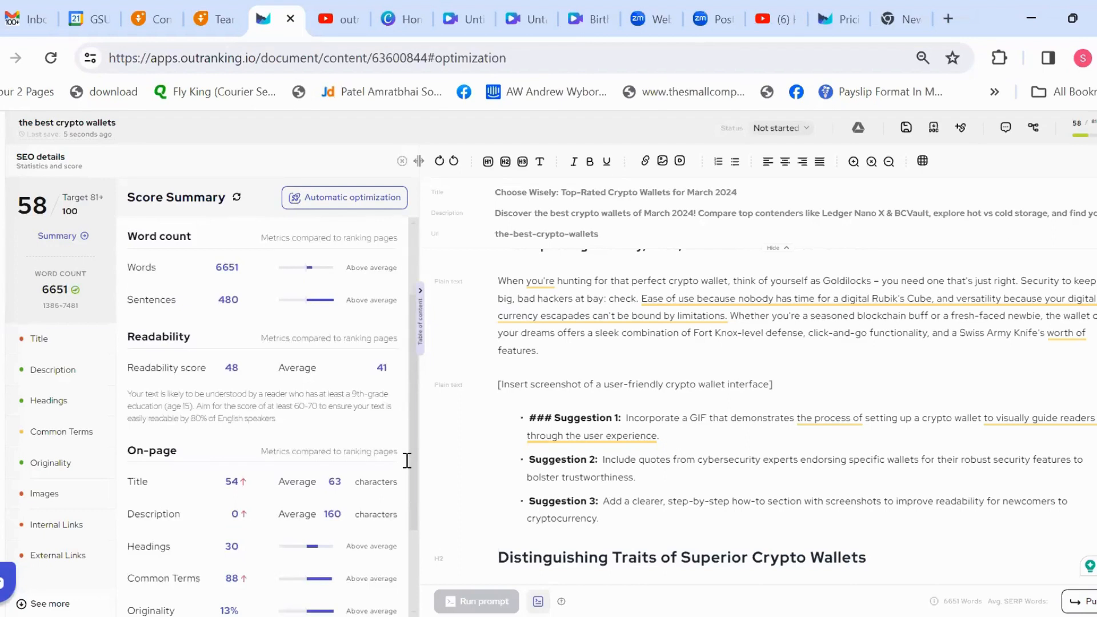
pyautogui.click(833, 388)
pyautogui.scroll(-2, 412, 431)
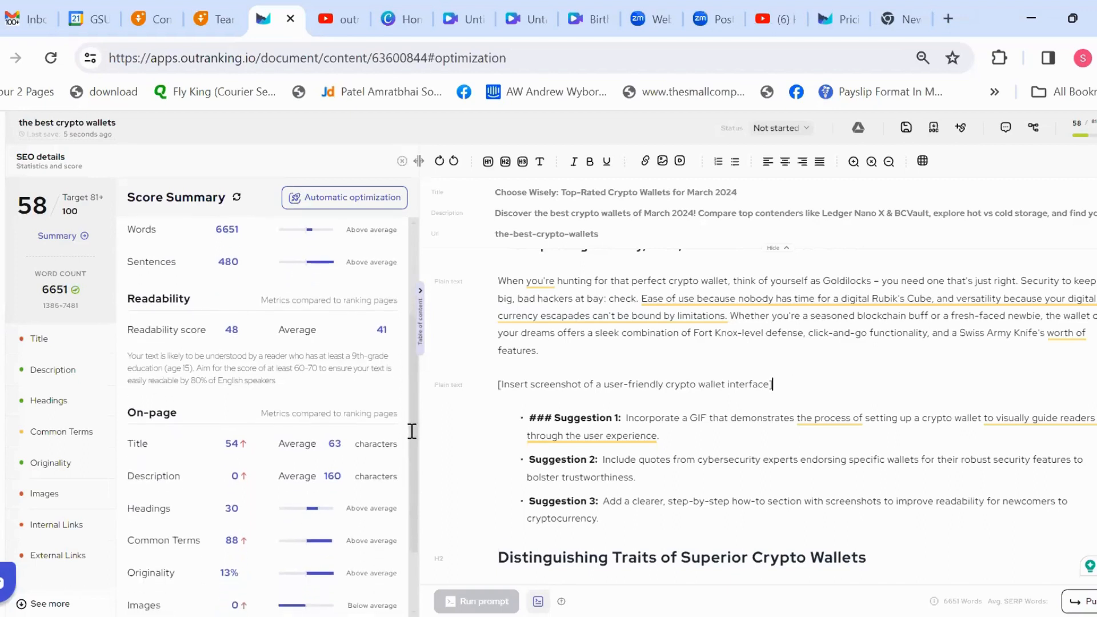
pyautogui.scroll(-1, 414, 467)
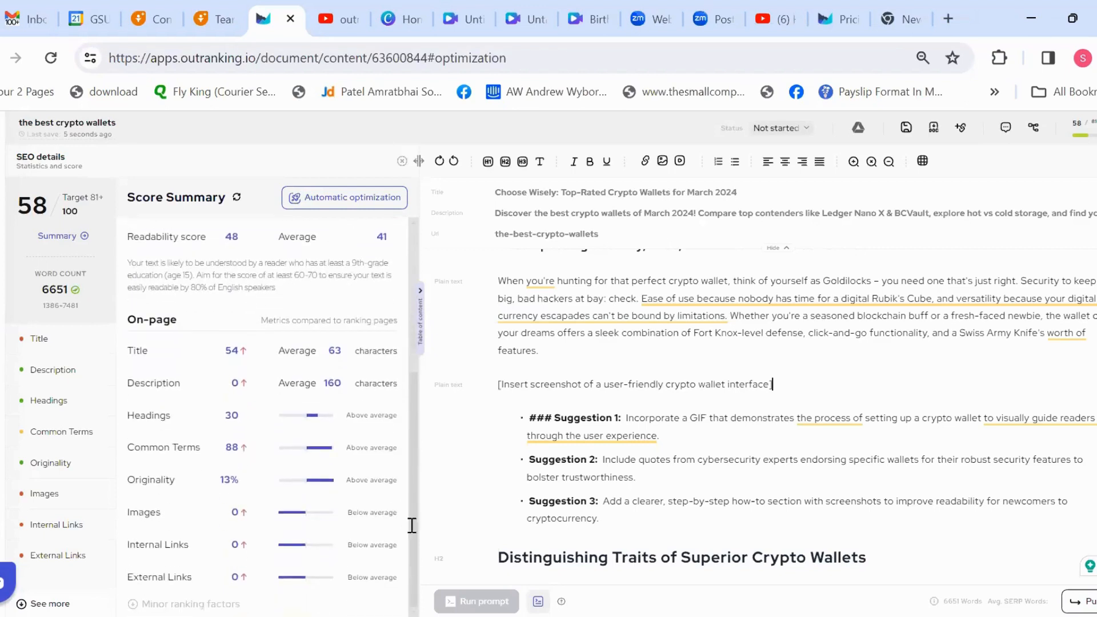
pyautogui.scroll(3, 426, 331)
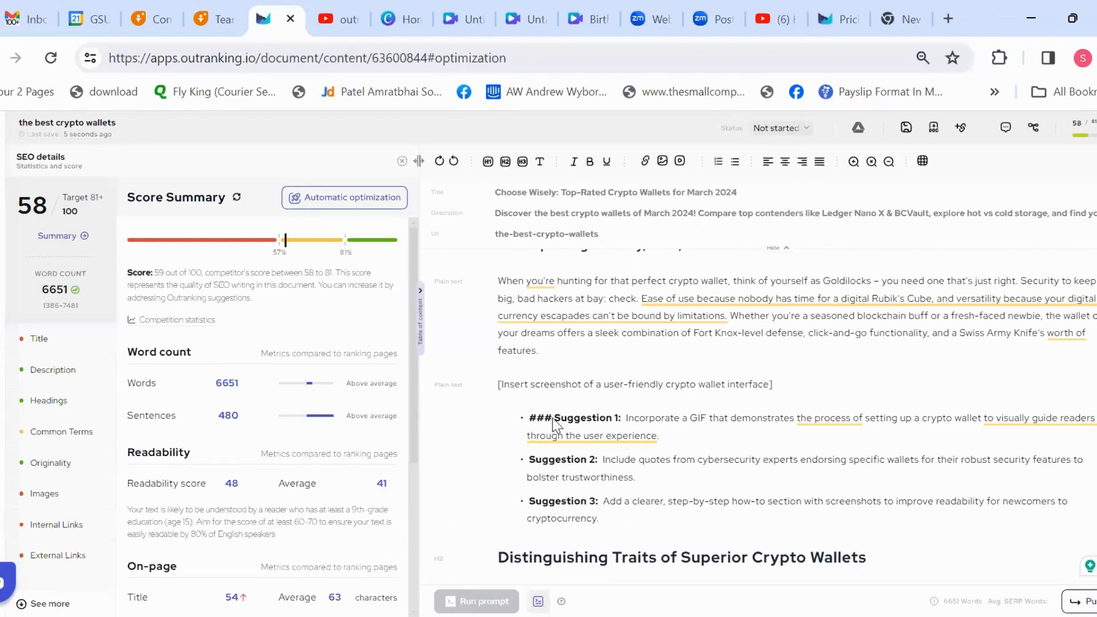
# Step: Examine the wallet interface screenshot placeholder and the three suggestions listed beneath it
pyautogui.moveTo(498, 384); pyautogui.dragTo(833, 389)
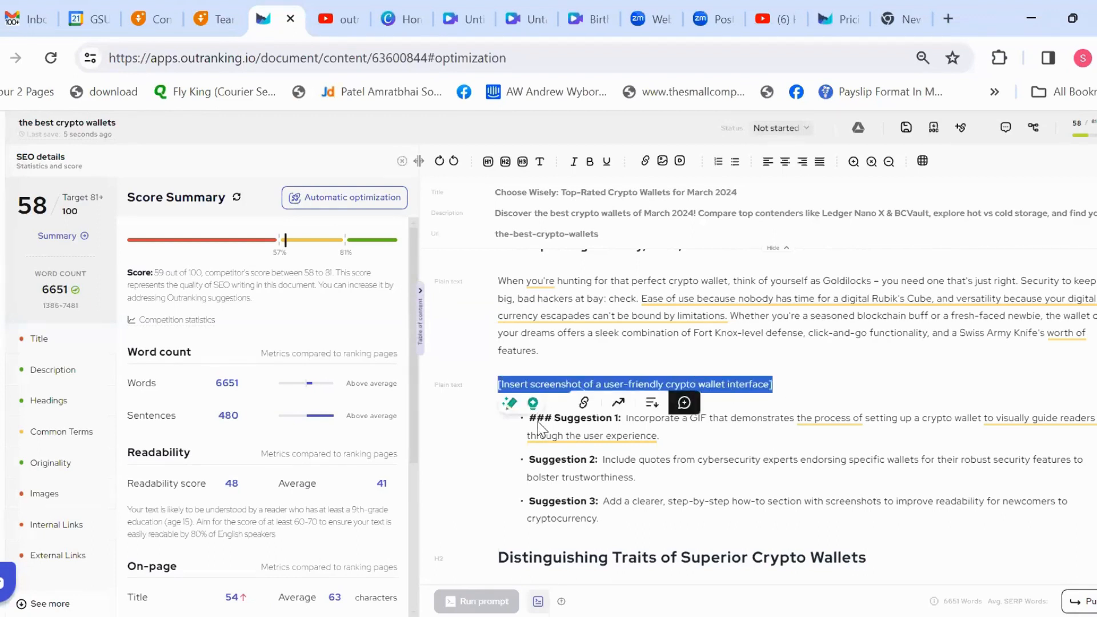
pyautogui.click(520, 430)
pyautogui.moveTo(526, 421); pyautogui.dragTo(663, 521)
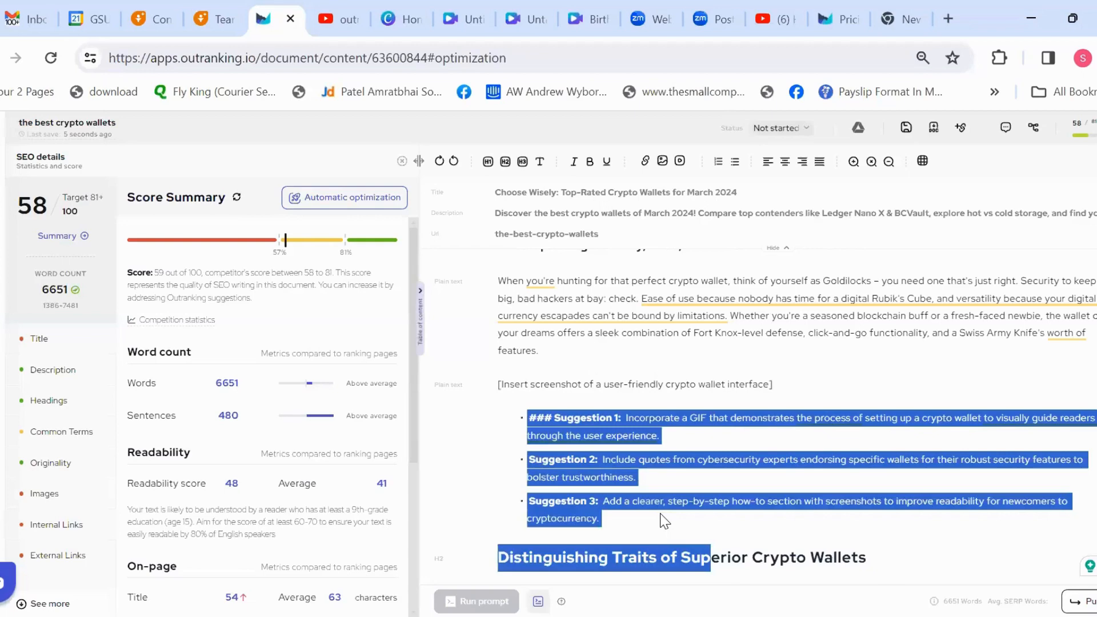
pyautogui.click(853, 460)
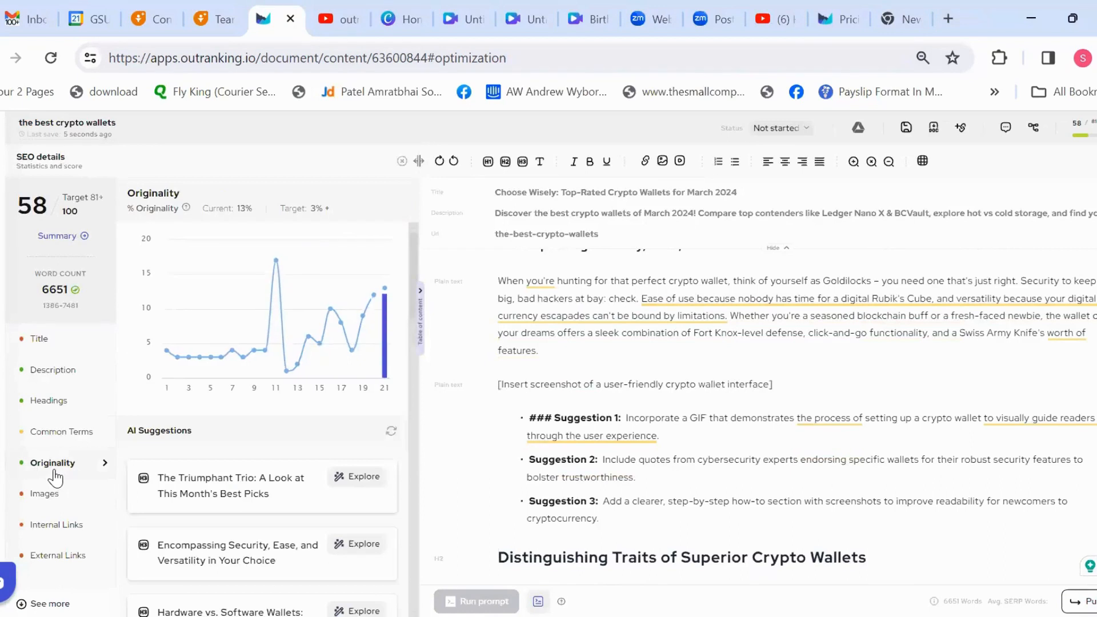
# Step: Examine the article's originality percentage and its uniqueness bar in the Originality chart alongside the three suggestions in the draft
pyautogui.moveTo(386, 347)
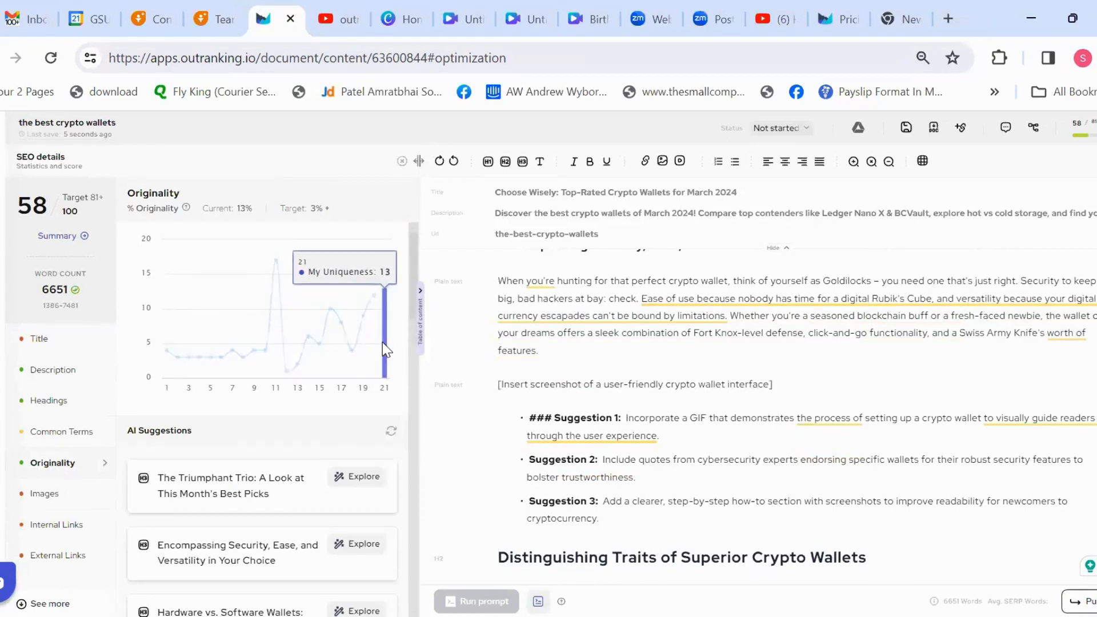
pyautogui.doubleClick(242, 208)
pyautogui.moveTo(501, 414); pyautogui.dragTo(673, 509)
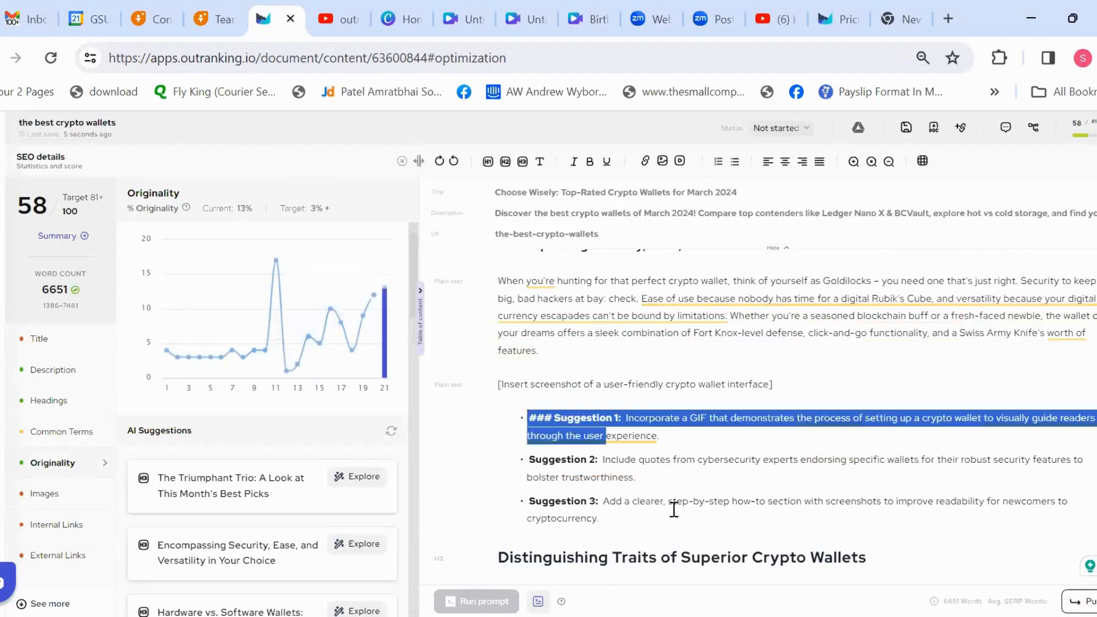
pyautogui.click(756, 516)
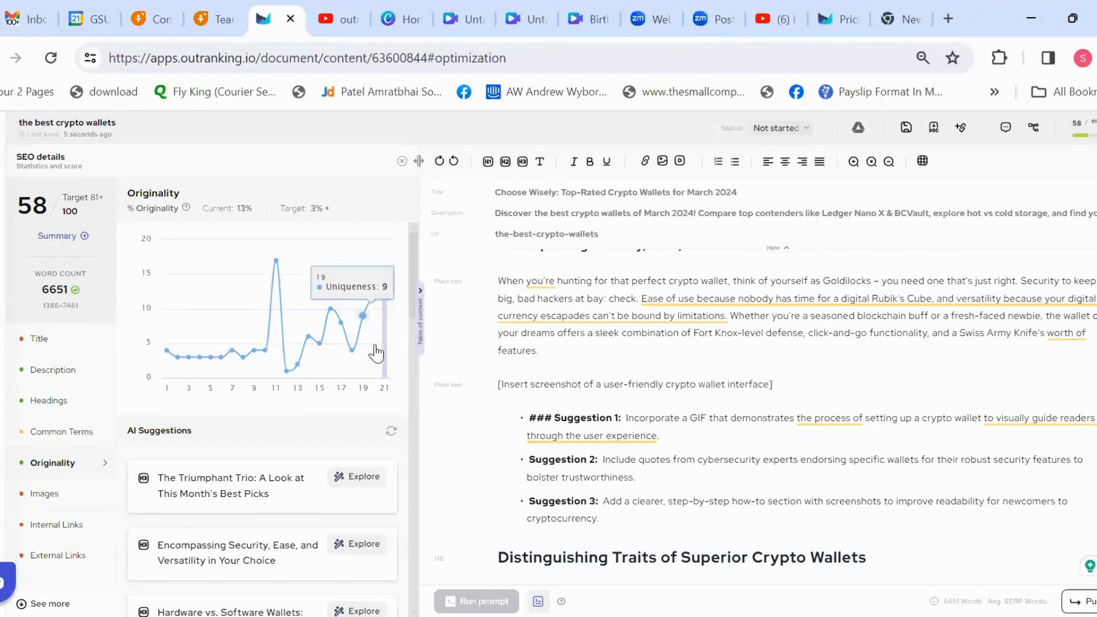
pyautogui.moveTo(386, 358)
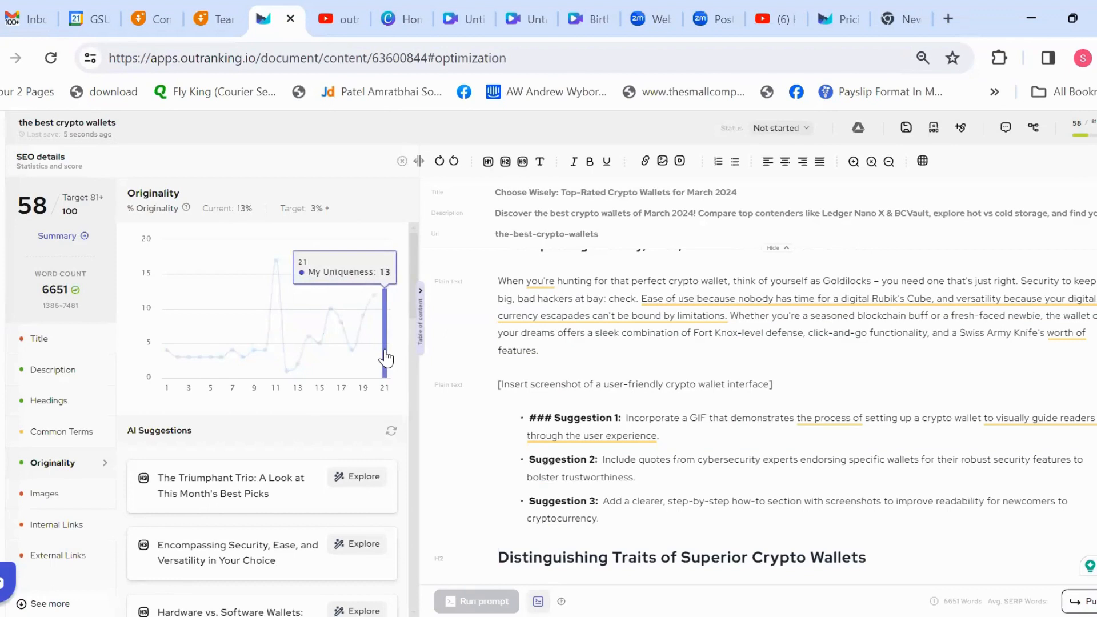
pyautogui.moveTo(503, 418); pyautogui.dragTo(683, 505)
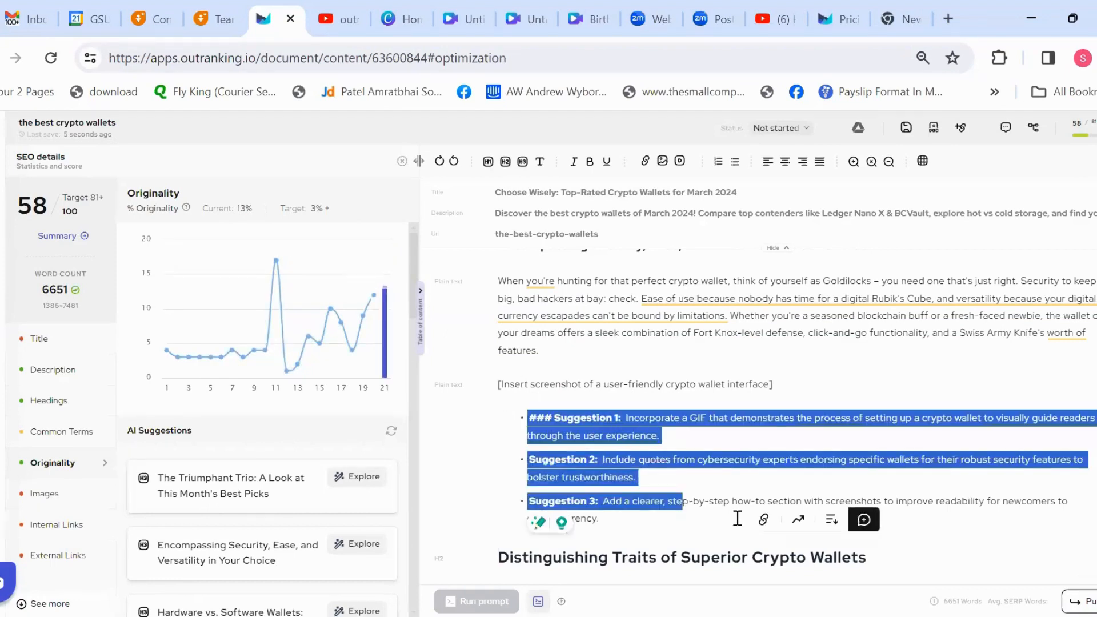
pyautogui.click(467, 472)
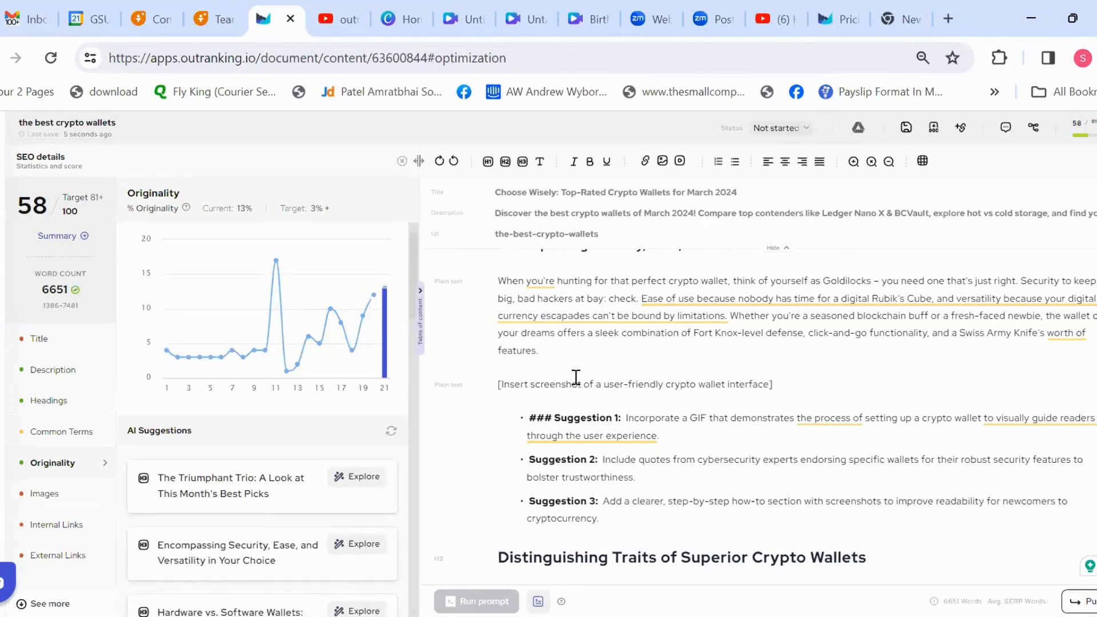
# Step: Explore the AI originality suggestions for the heading "The Triumphant Trio: A Look at This Month's Best Picks"
pyautogui.scroll(-2, 415, 275)
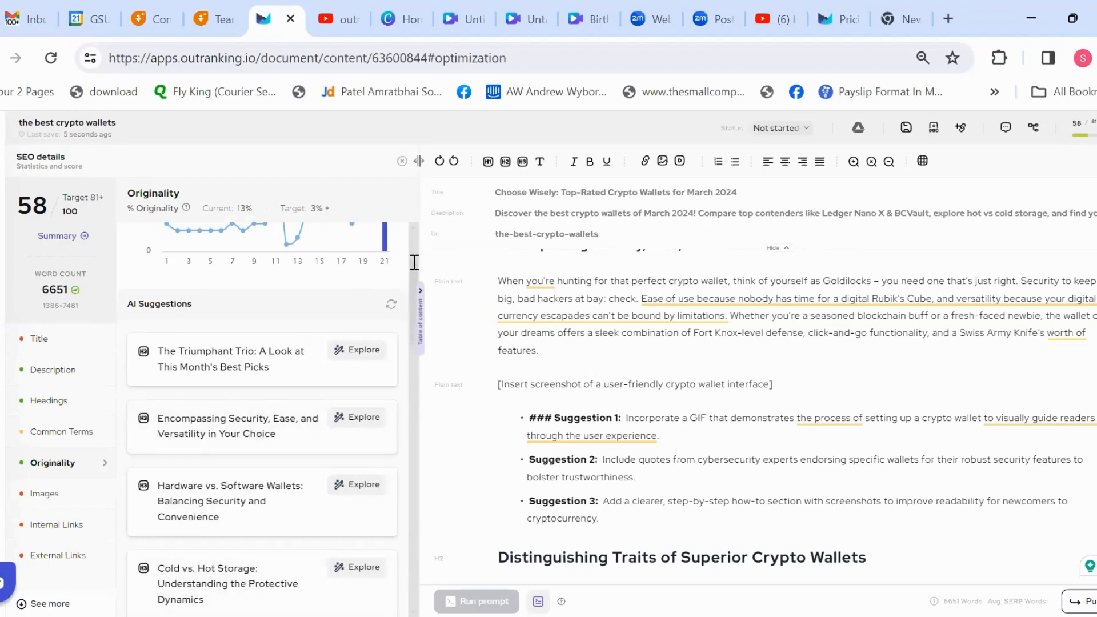
pyautogui.scroll(-1, 400, 274)
pyautogui.click(358, 308)
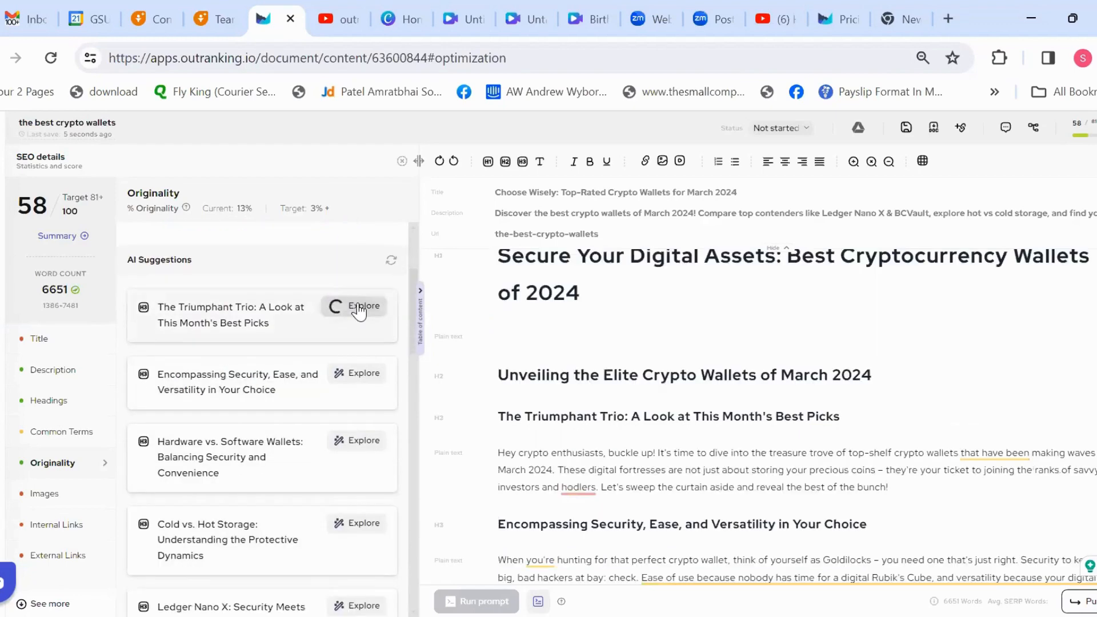